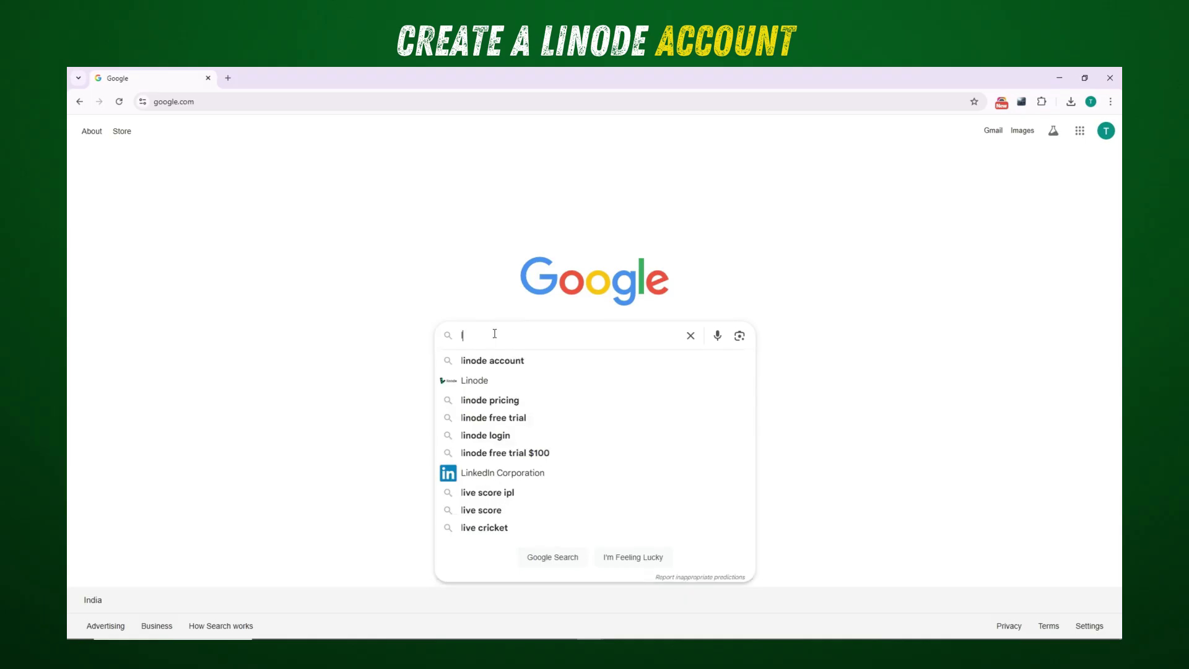
type("ccount")
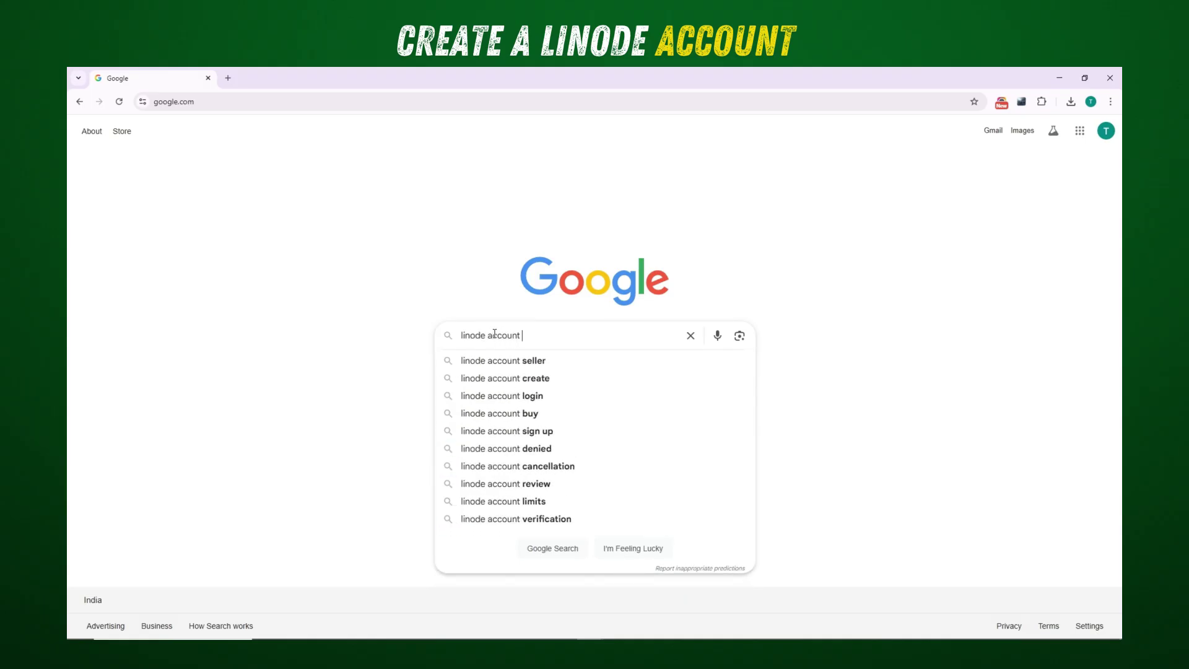
key("Return")
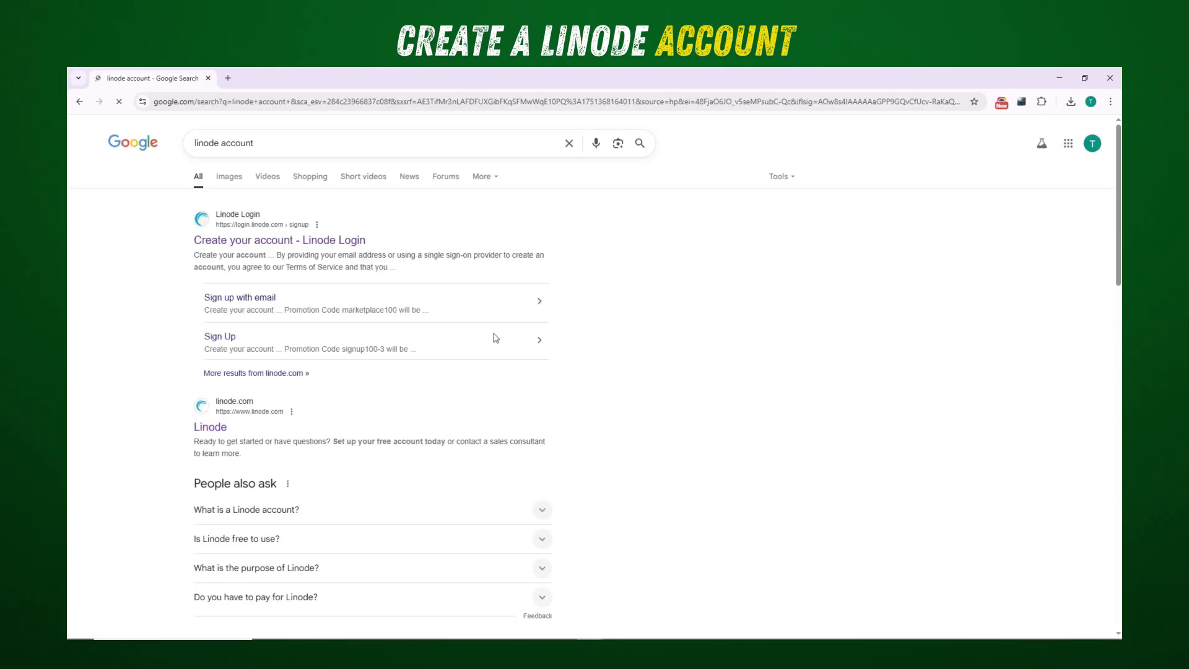
left_click(343, 245)
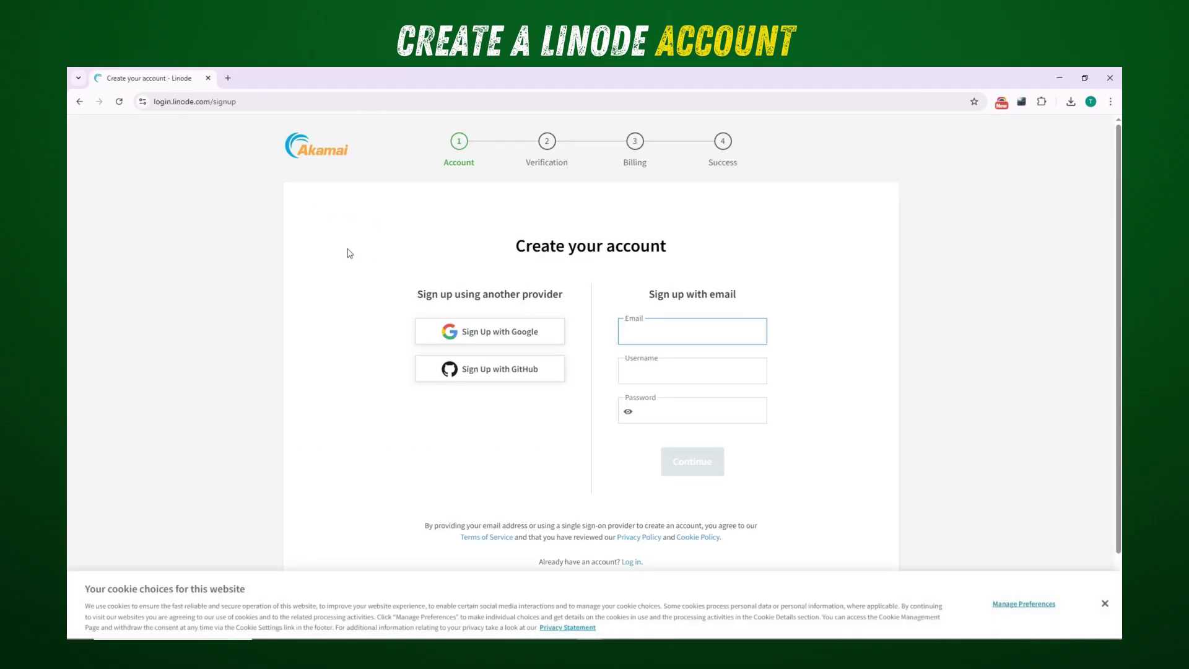
Step: Sign up for Linode with the Google account and submit "techtroubleshooters" as the username
left_click(478, 334)
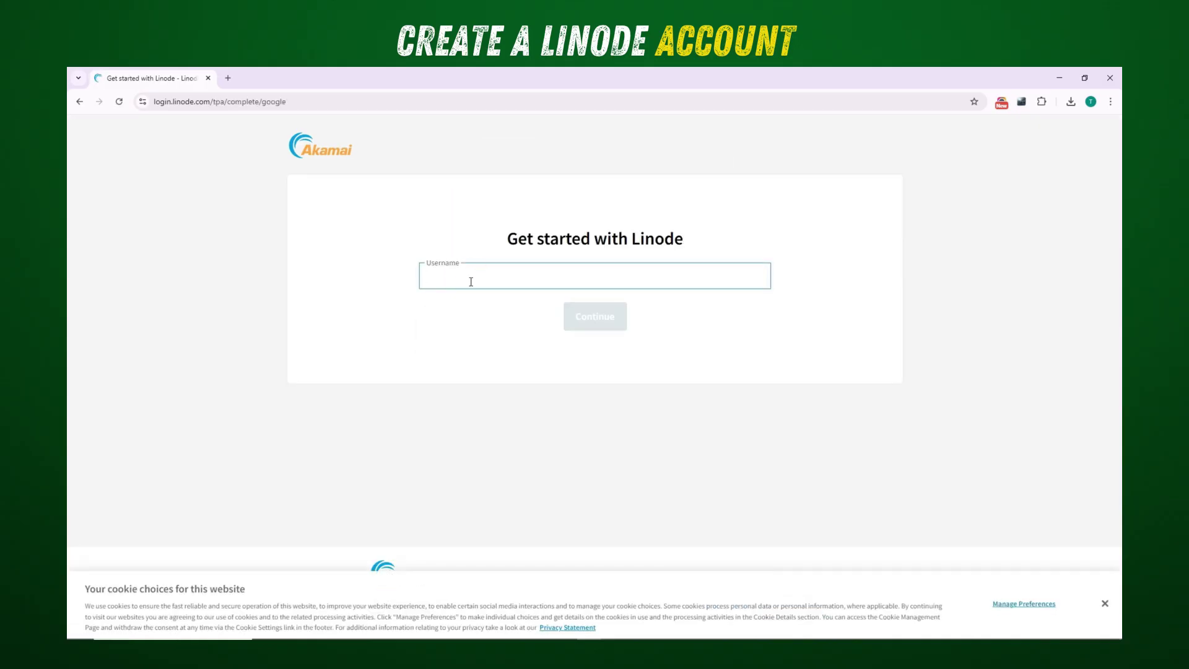
type("techtroubleshooters")
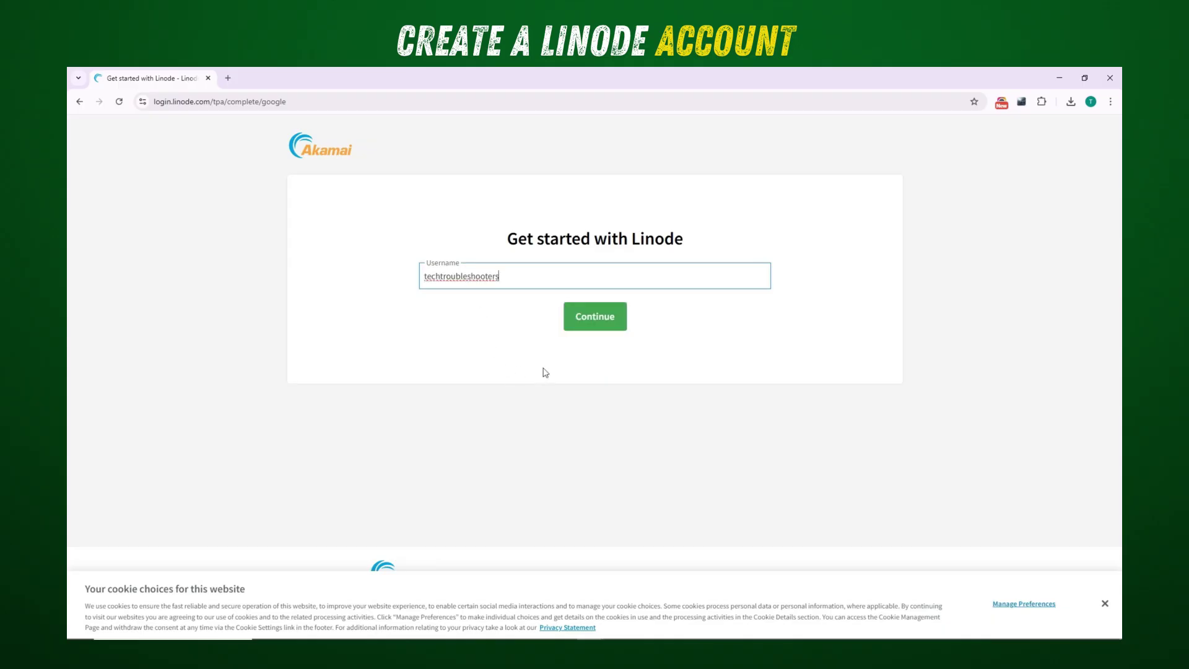
left_click(587, 326)
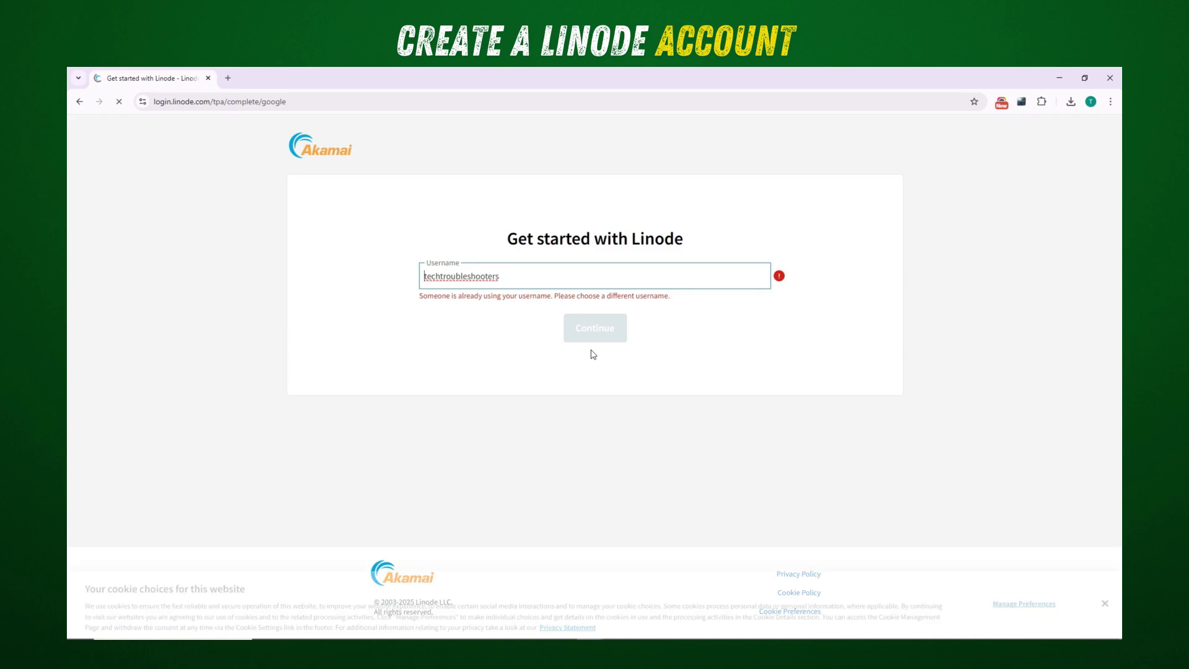
Step: Change the username to "techtroubleshooters111" and submit it
left_click(541, 275)
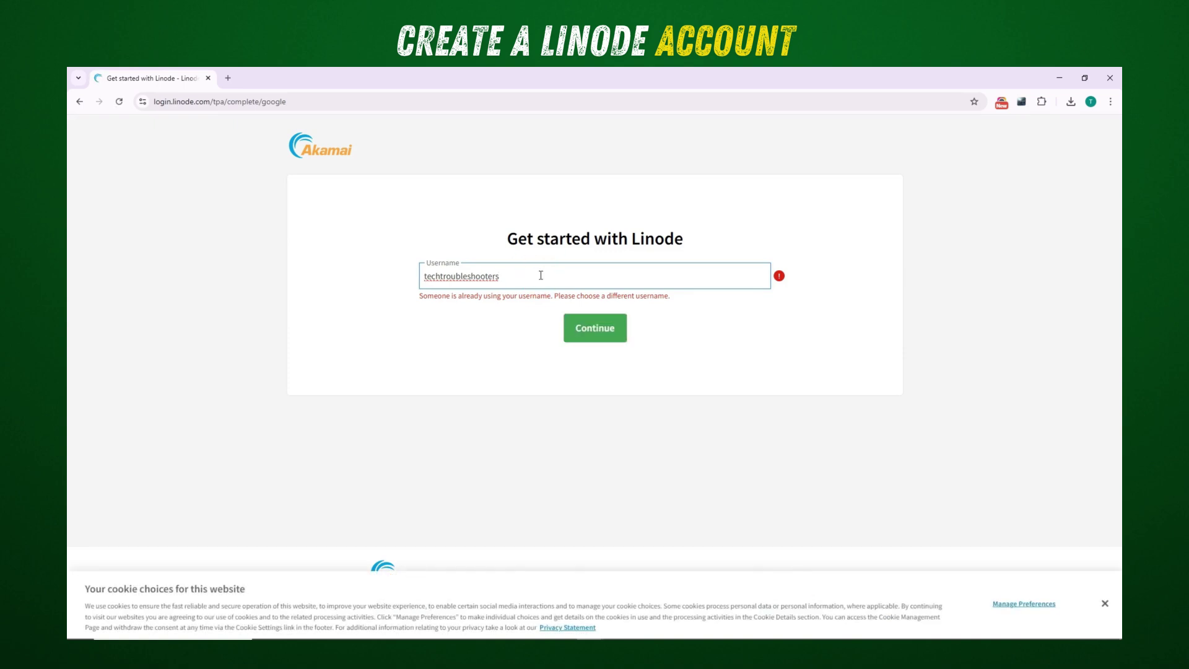
type("11")
left_click(569, 320)
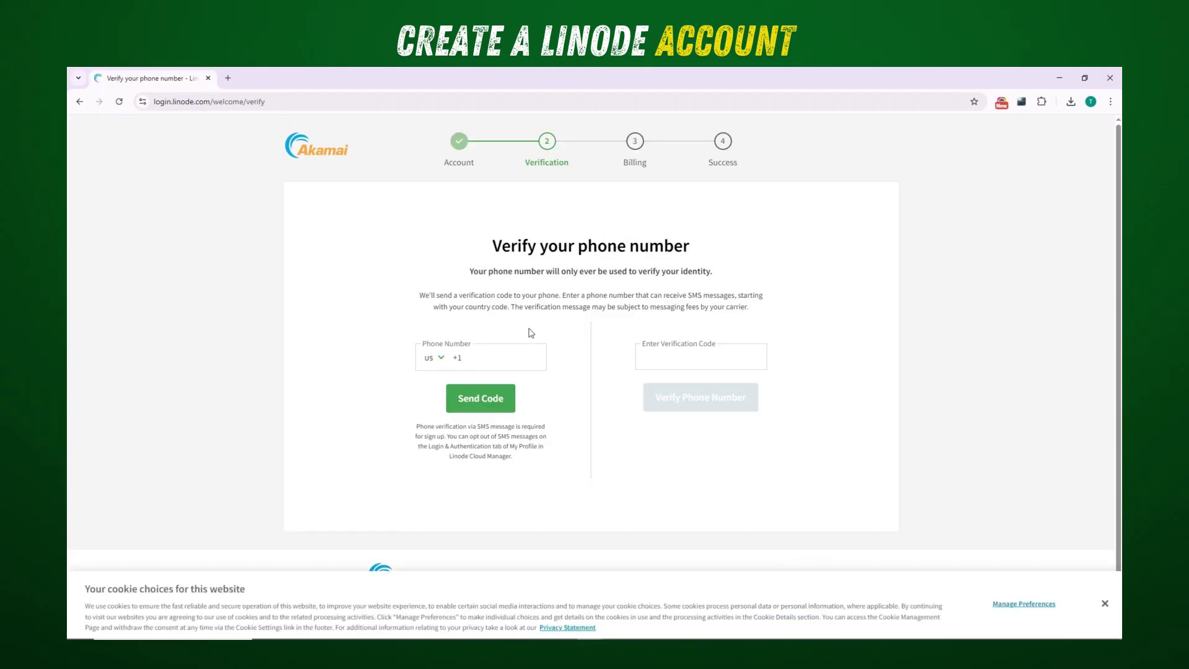
Step: Set the phone number's country to "in", request a verification code by SMS and verify the phone number
left_click(441, 359)
type("in")
key("Return")
left_click(480, 410)
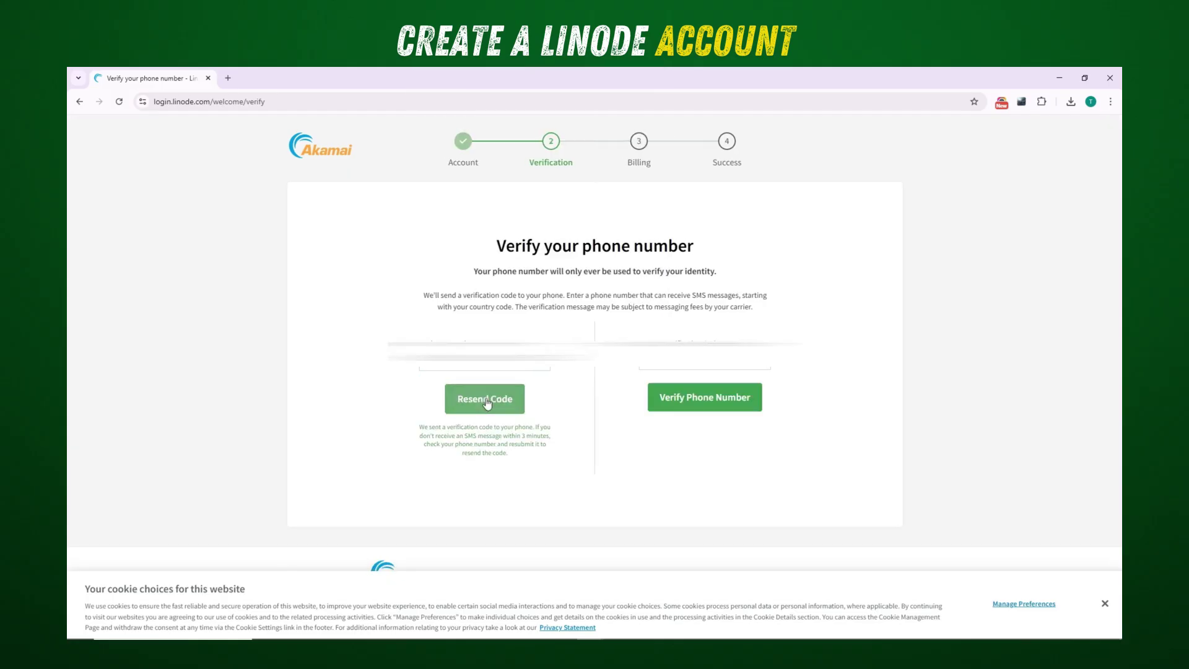
left_click(705, 397)
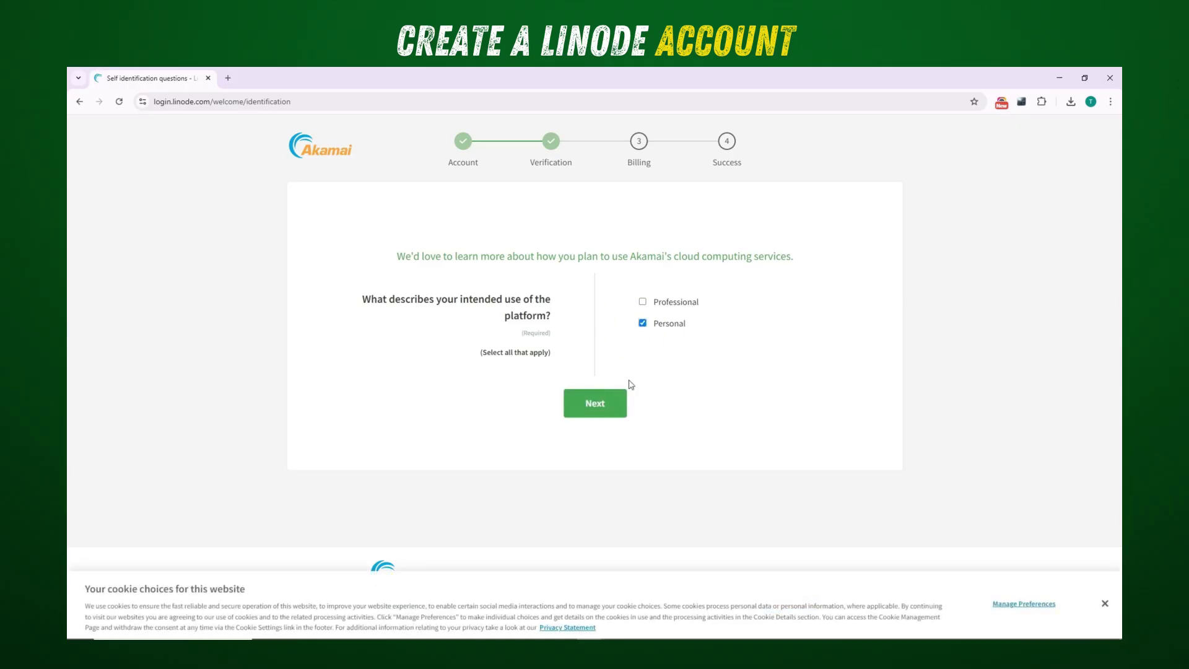
Step: Answer the usage questions with Personal use and Reduce cloud costs, and submit the billing address details
left_click(607, 405)
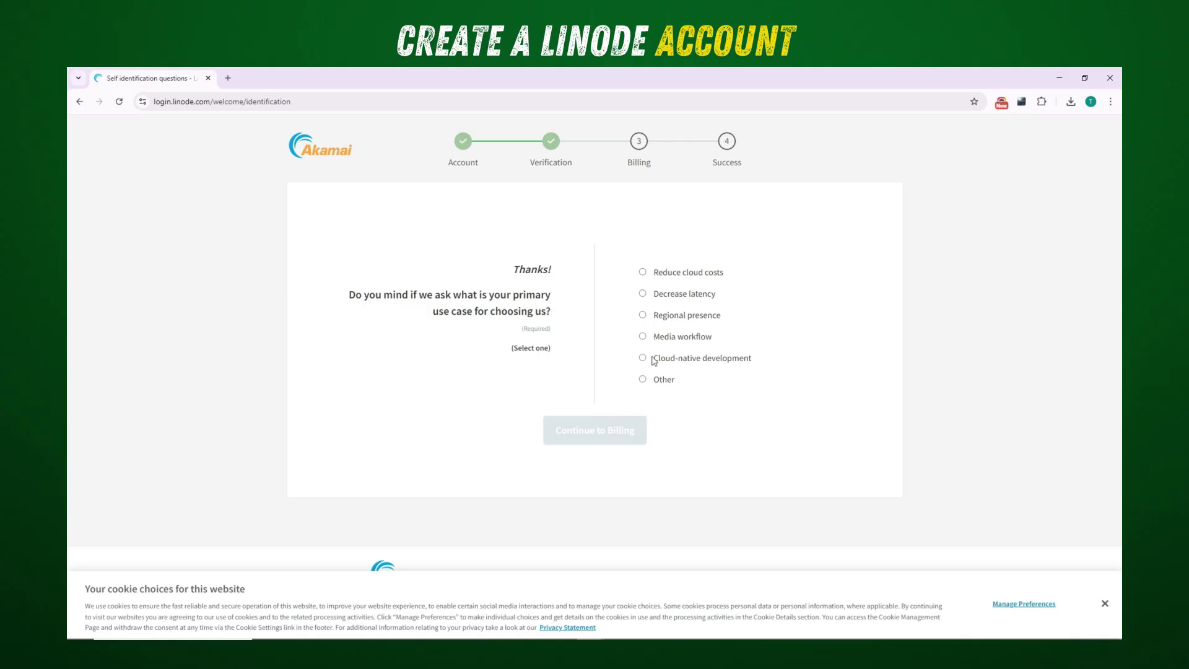
left_click(643, 273)
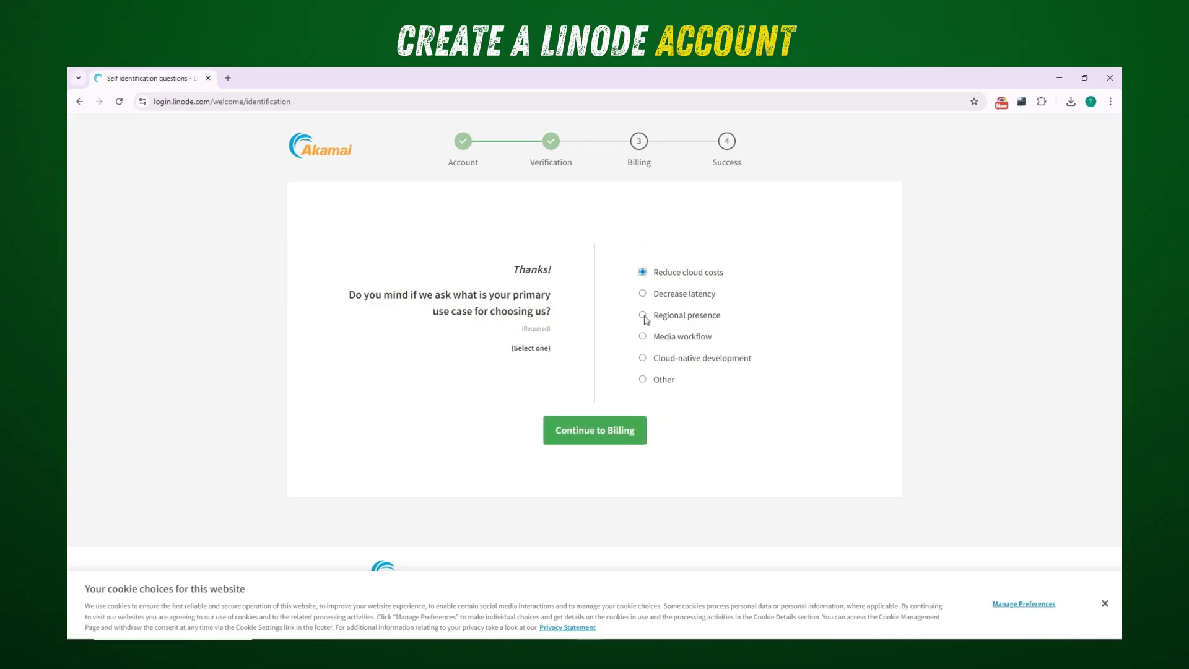
left_click(623, 440)
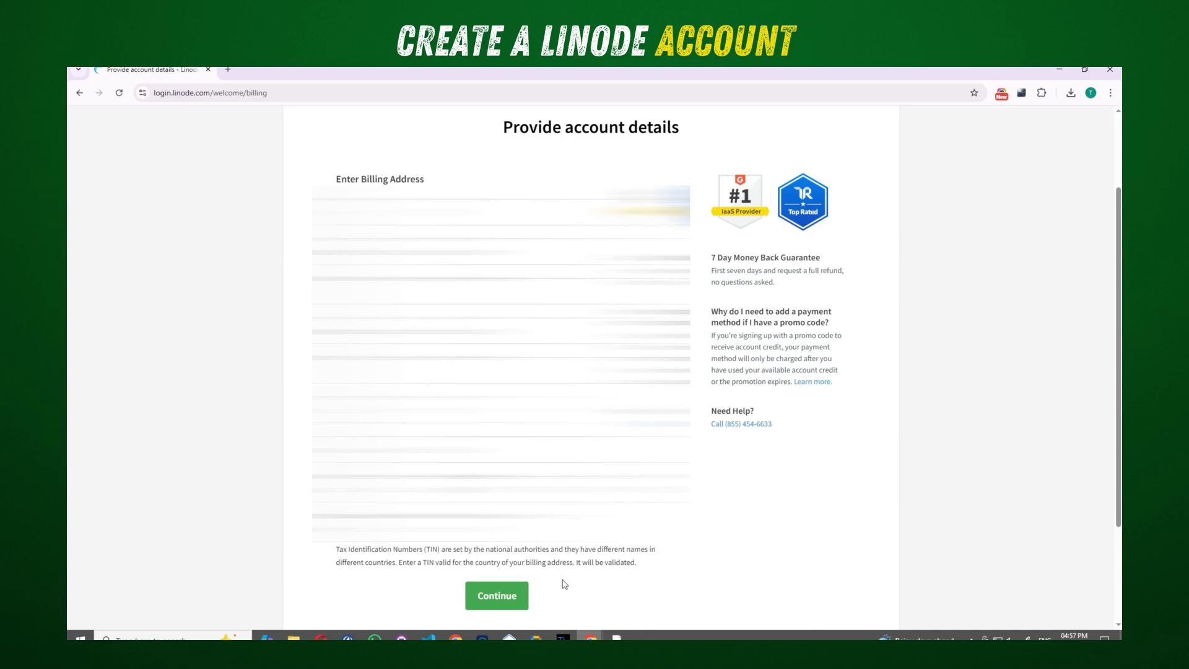
left_click(509, 596)
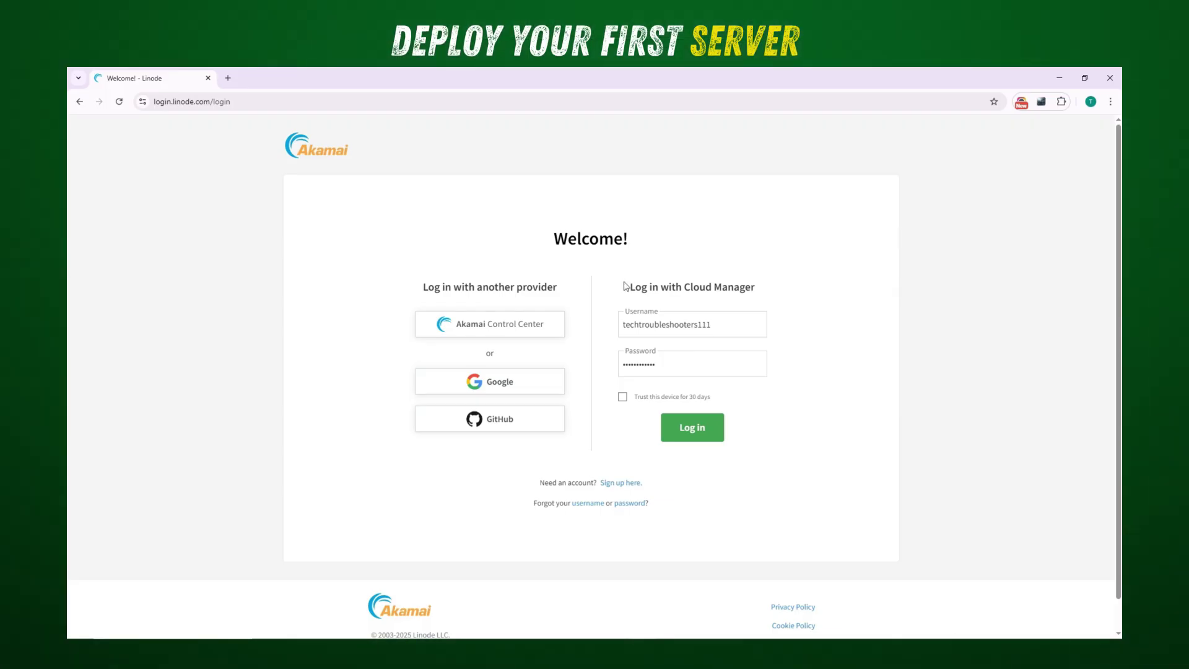
Step: Log in to Cloud Manager with the account's username and password
left_click_drag(631, 287, 758, 294)
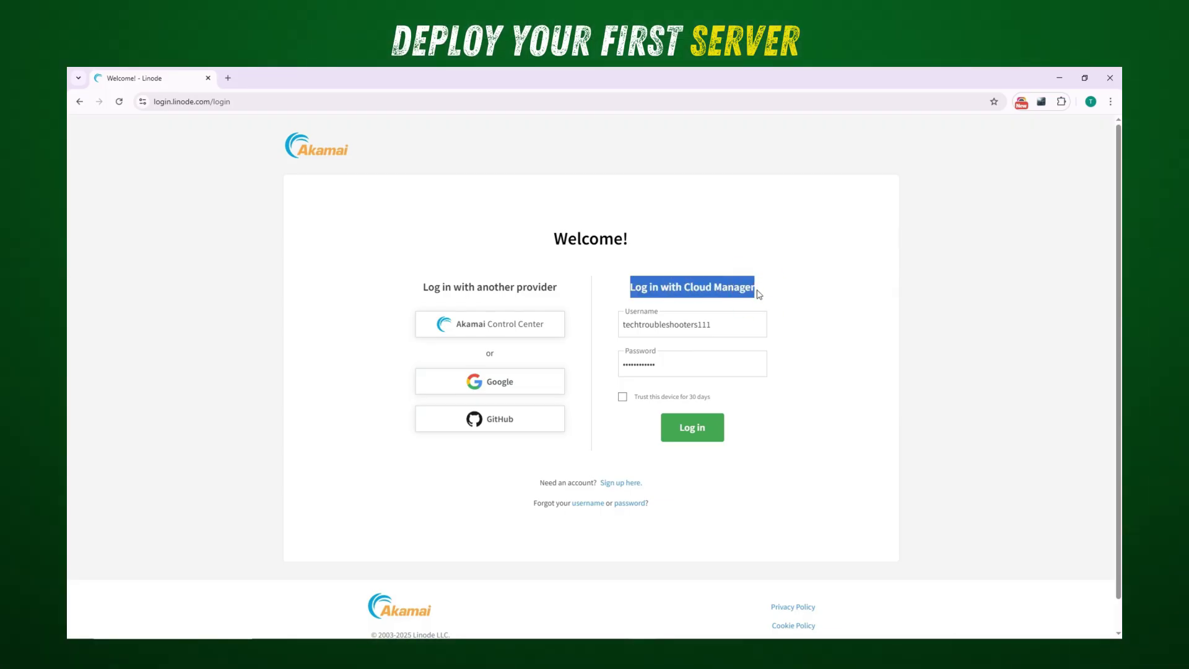
left_click(695, 437)
left_click(696, 437)
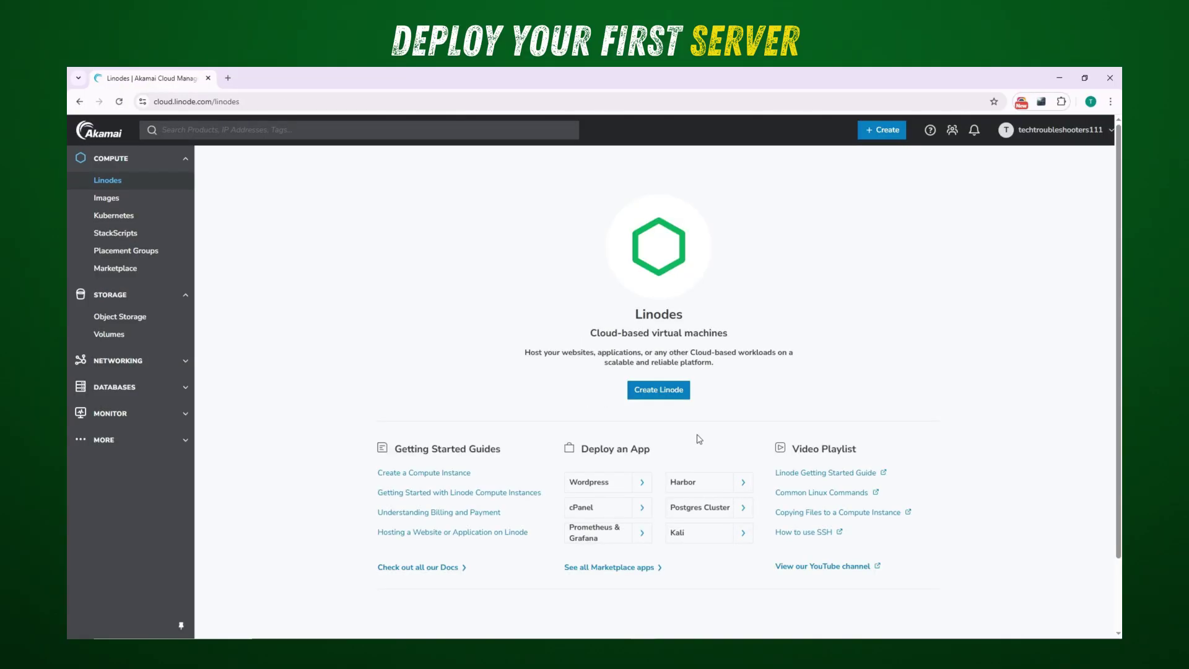
Step: Start creating a new Linode and set its region to US, Chicago, IL (us-ord)
left_click_drag(637, 314, 686, 317)
left_click(687, 402)
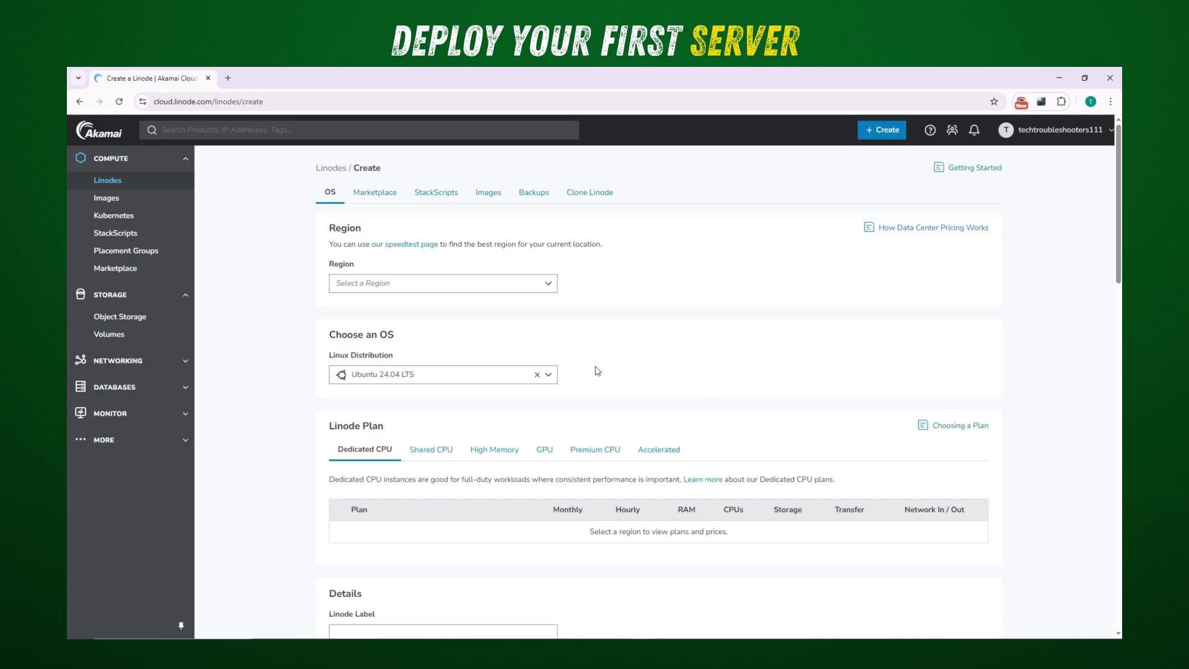
left_click(490, 289)
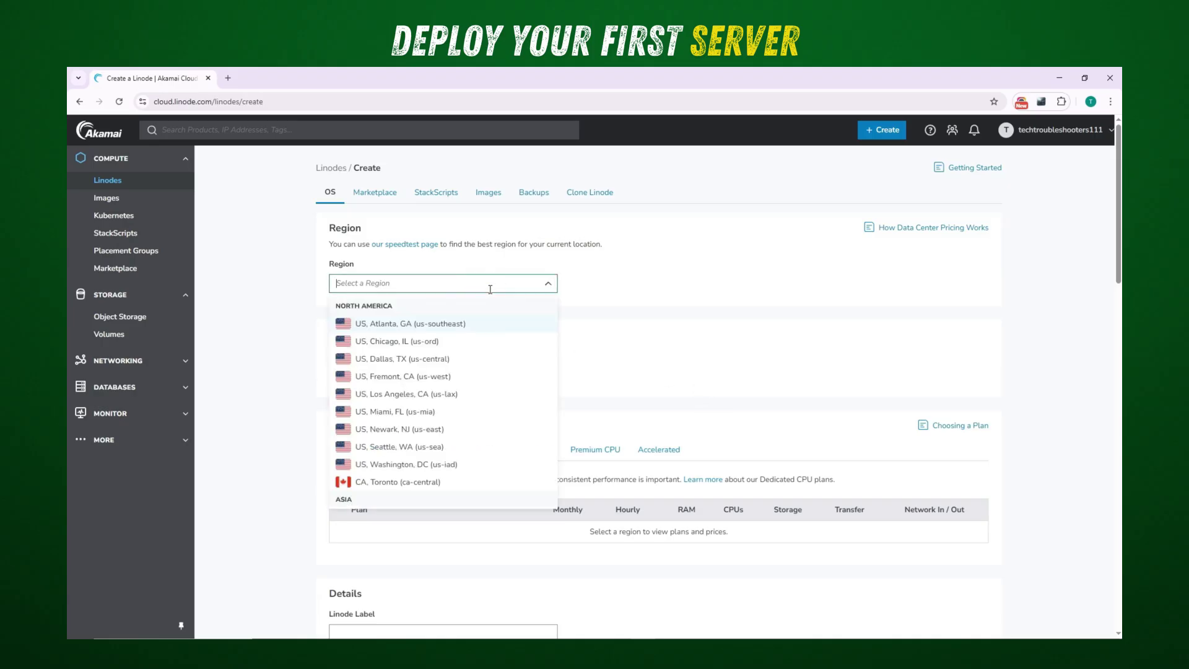
scroll(474, 357, "down", 10)
scroll(475, 359, "down", 3)
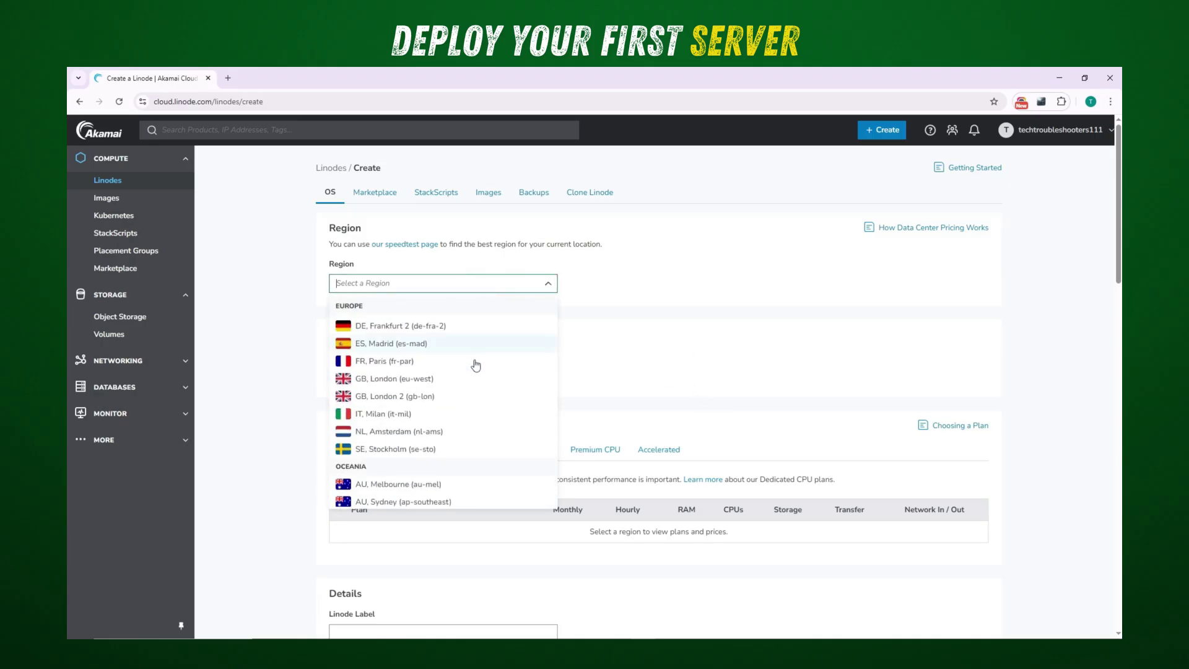
scroll(478, 377, "up", 12)
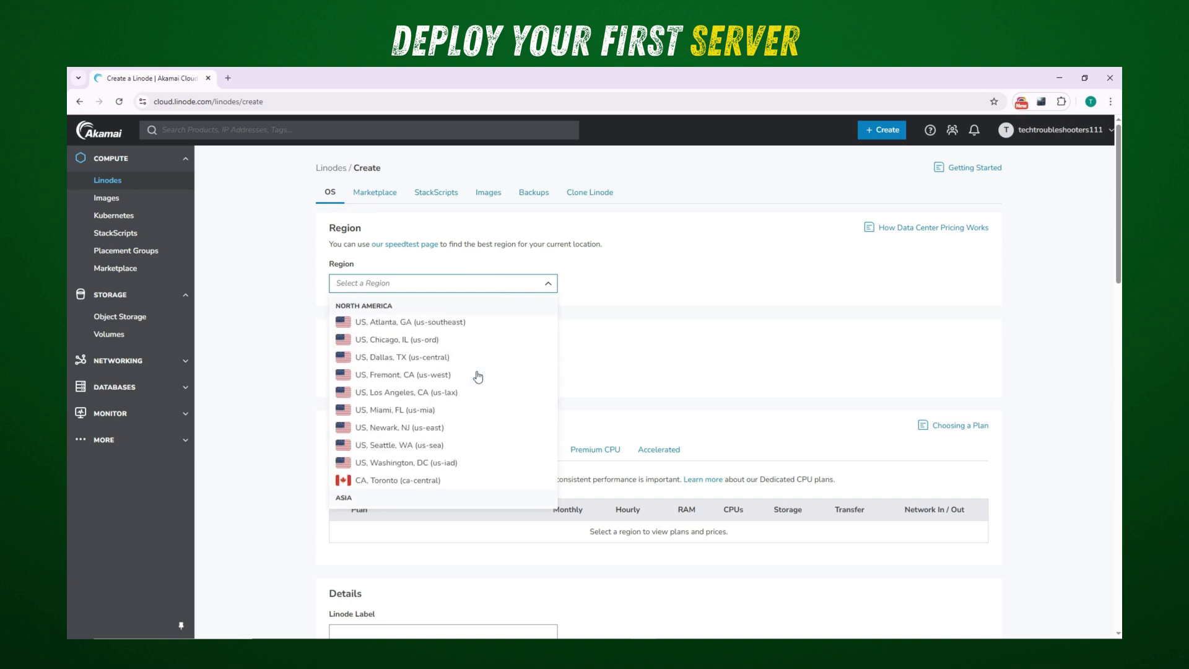
left_click(453, 343)
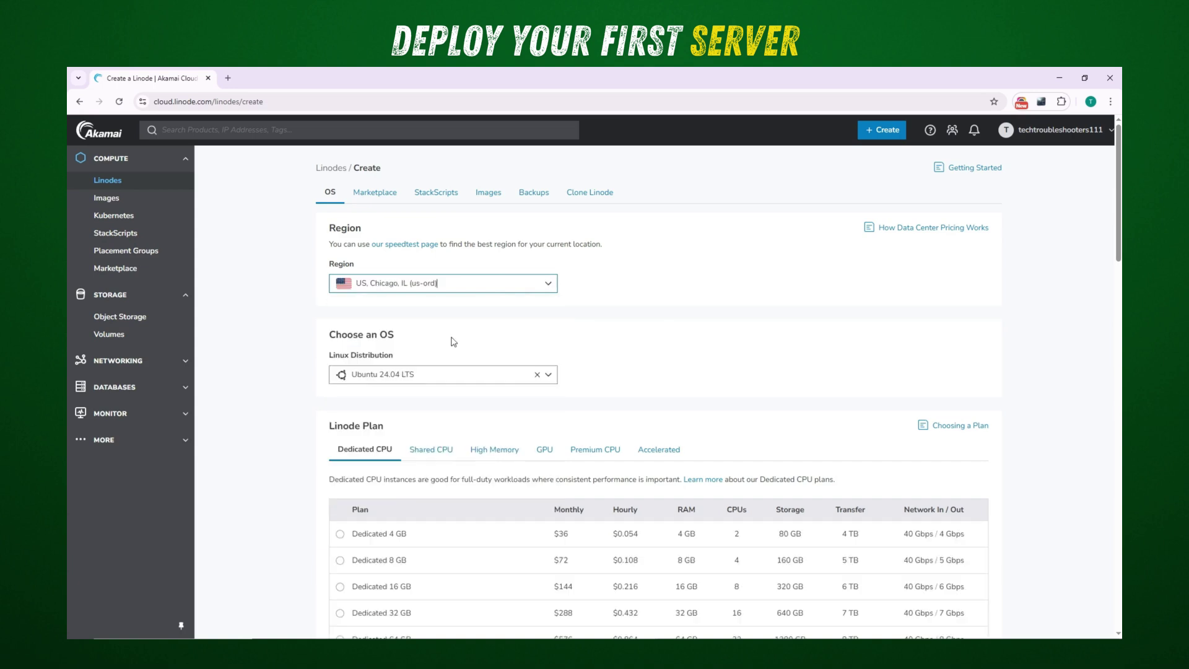
Step: Browse the Linux distributions offered for the new Linode and close the list without choosing another one
scroll(453, 342, "down", 1)
left_click(487, 319)
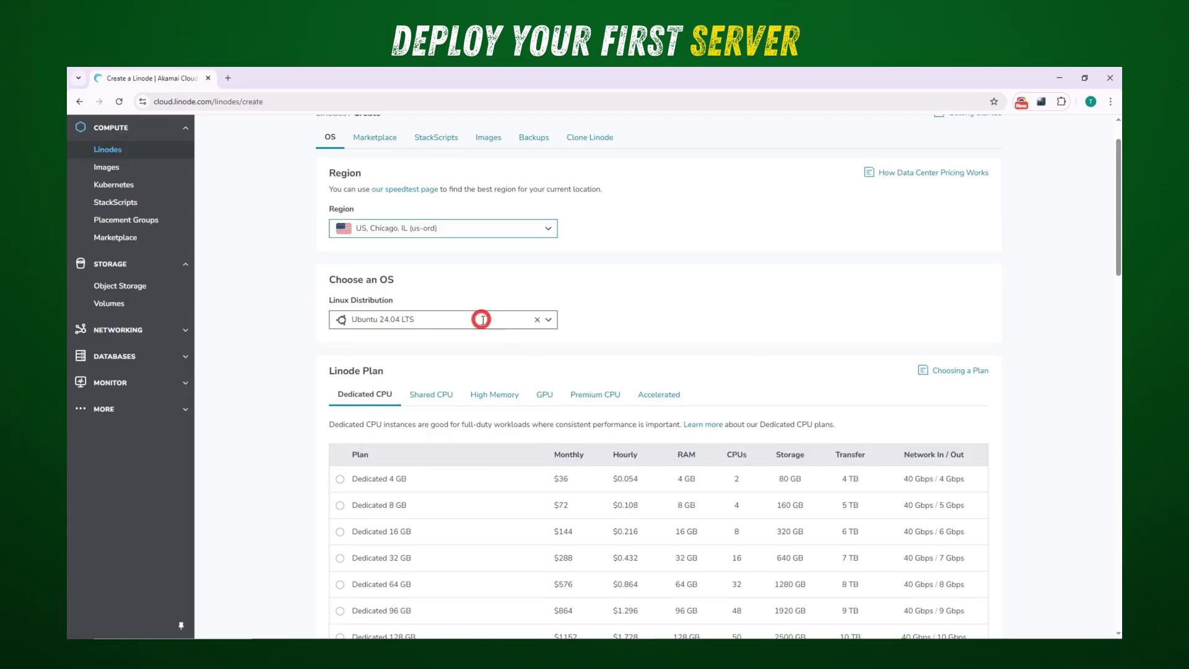
scroll(478, 400, "down", 1)
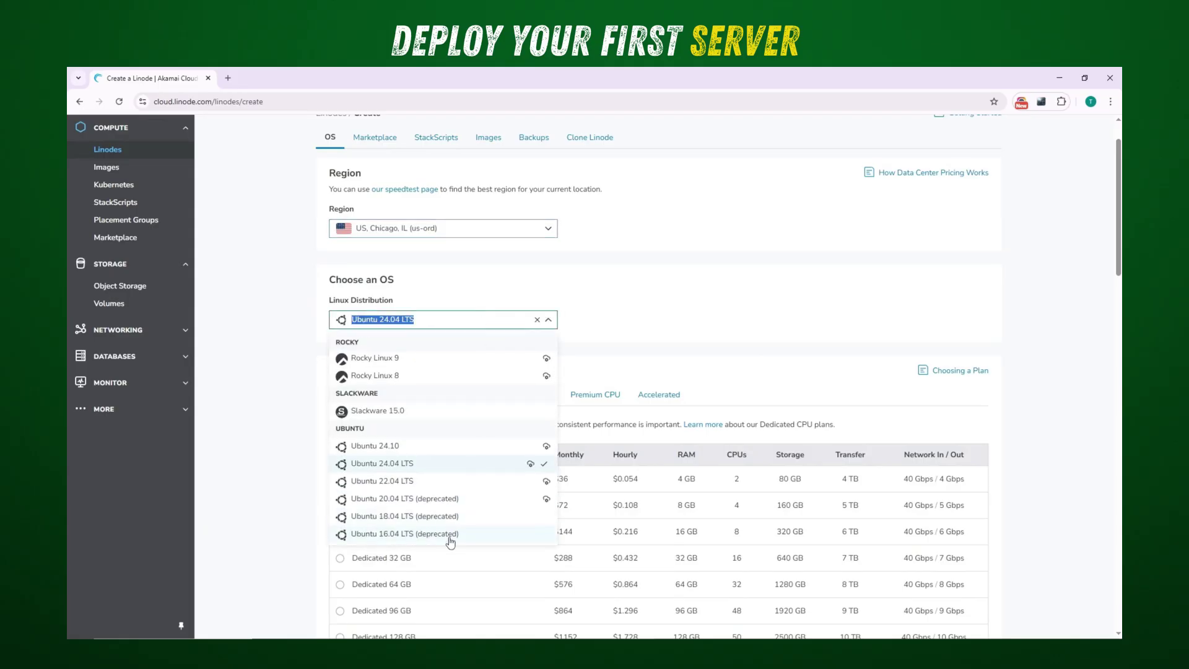
scroll(457, 408, "up", 10)
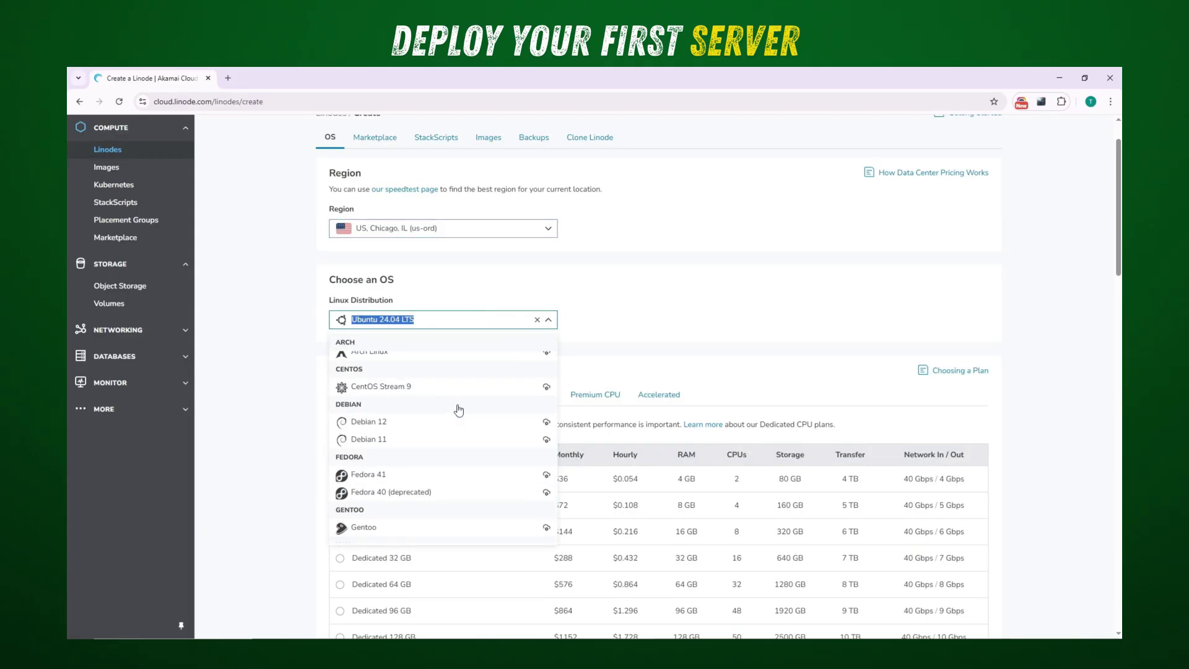
left_click(587, 324)
Step: Examine the prices and resources of the Dedicated CPU, Shared CPU, High Memory, GPU, Premium CPU and Accelerated Linode plans
scroll(580, 328, "down", 2)
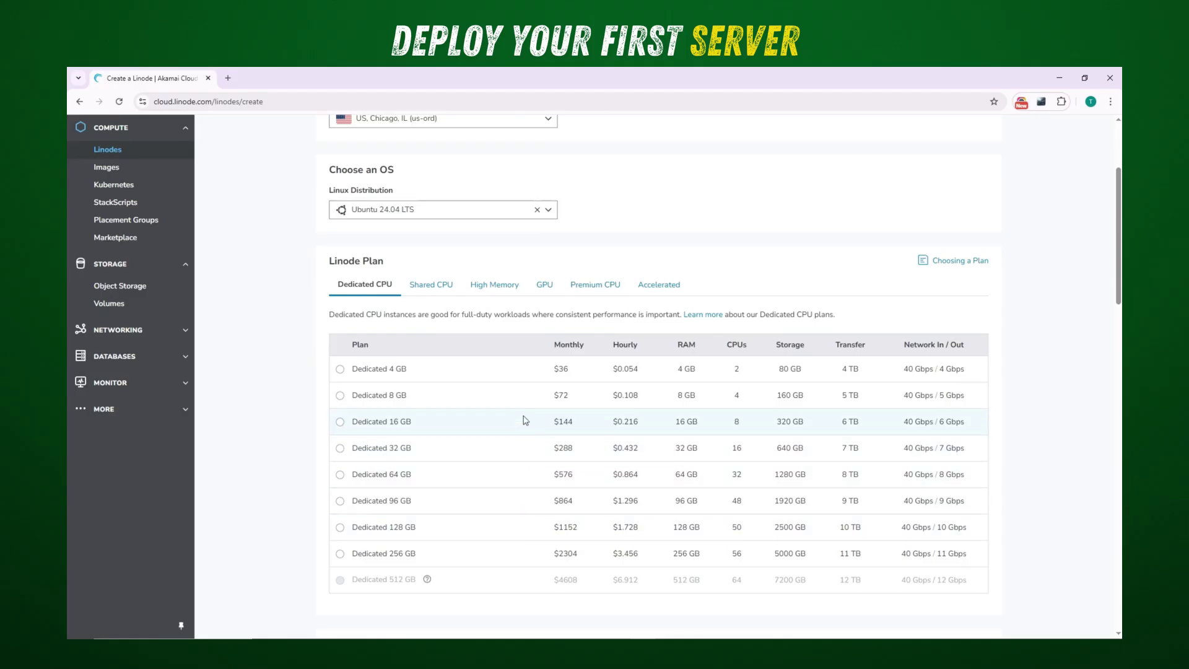
left_click(434, 287)
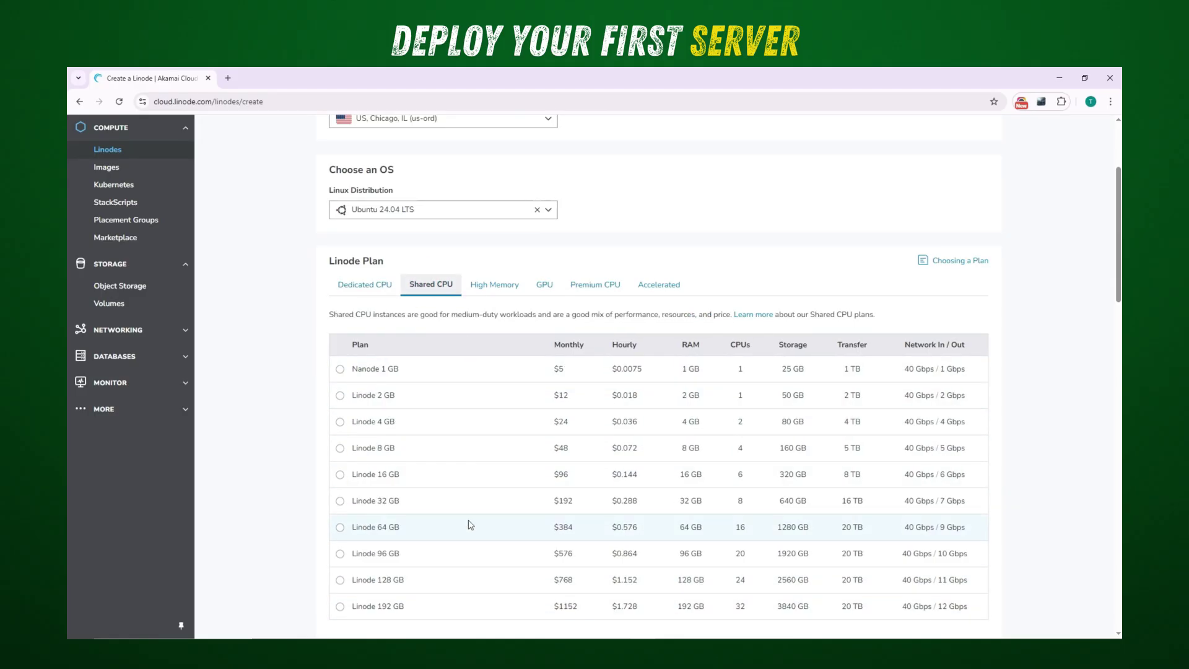
left_click(497, 286)
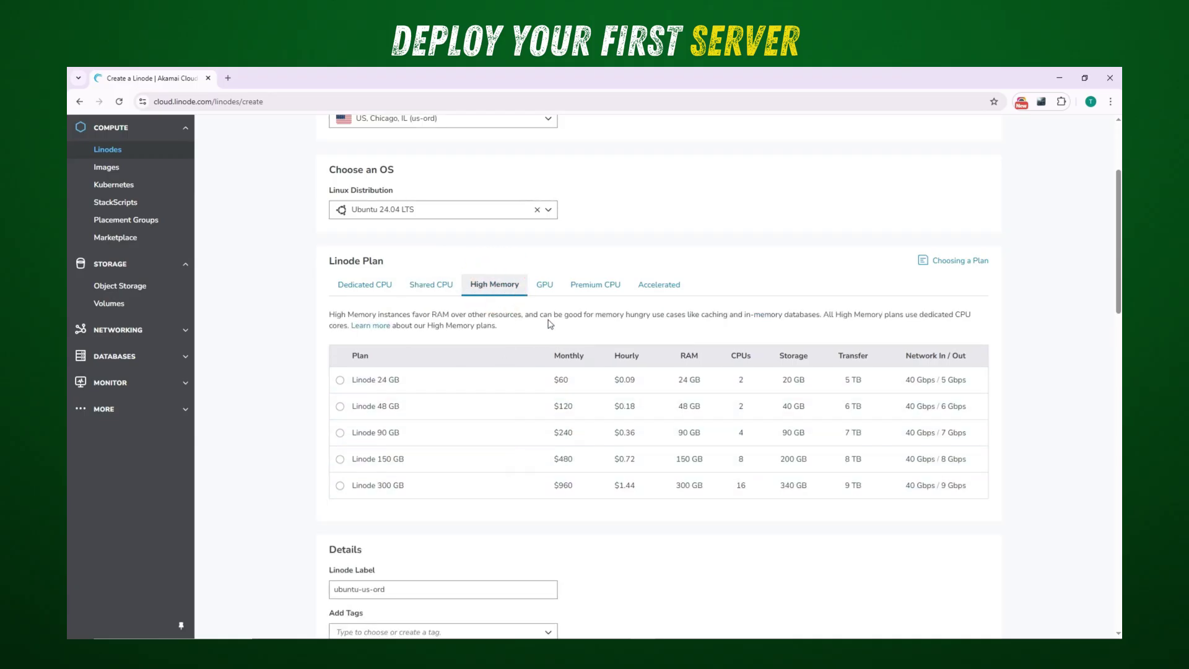
left_click(545, 288)
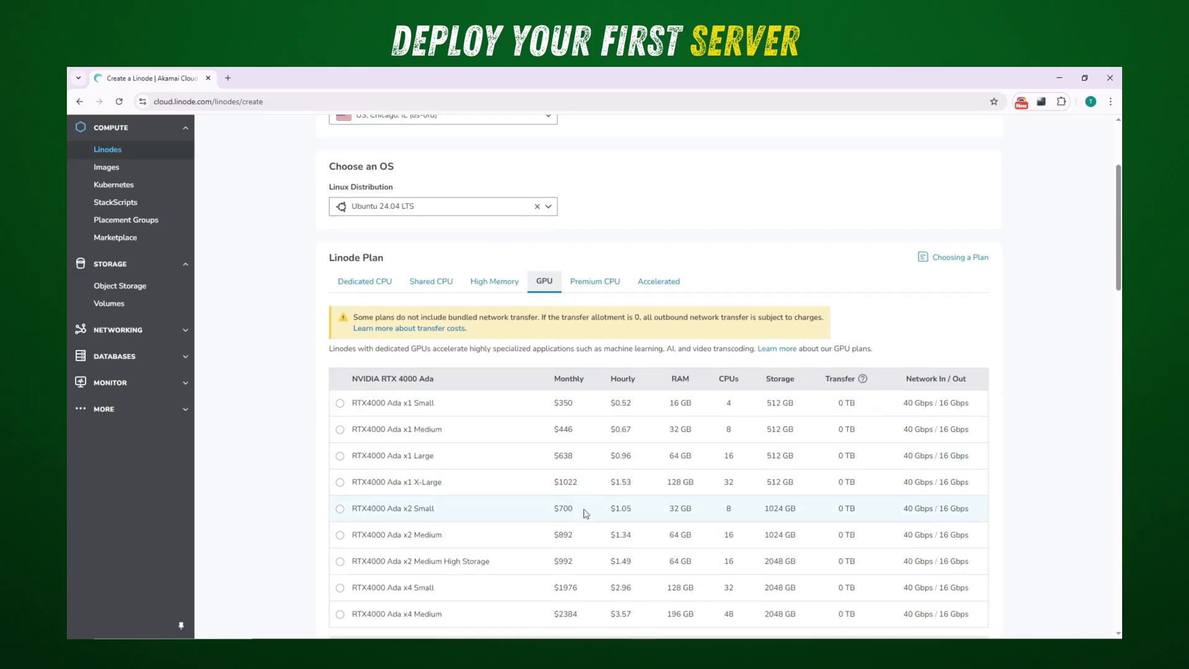
scroll(576, 532, "down", 3)
scroll(575, 557, "down", 2)
scroll(572, 524, "up", 5)
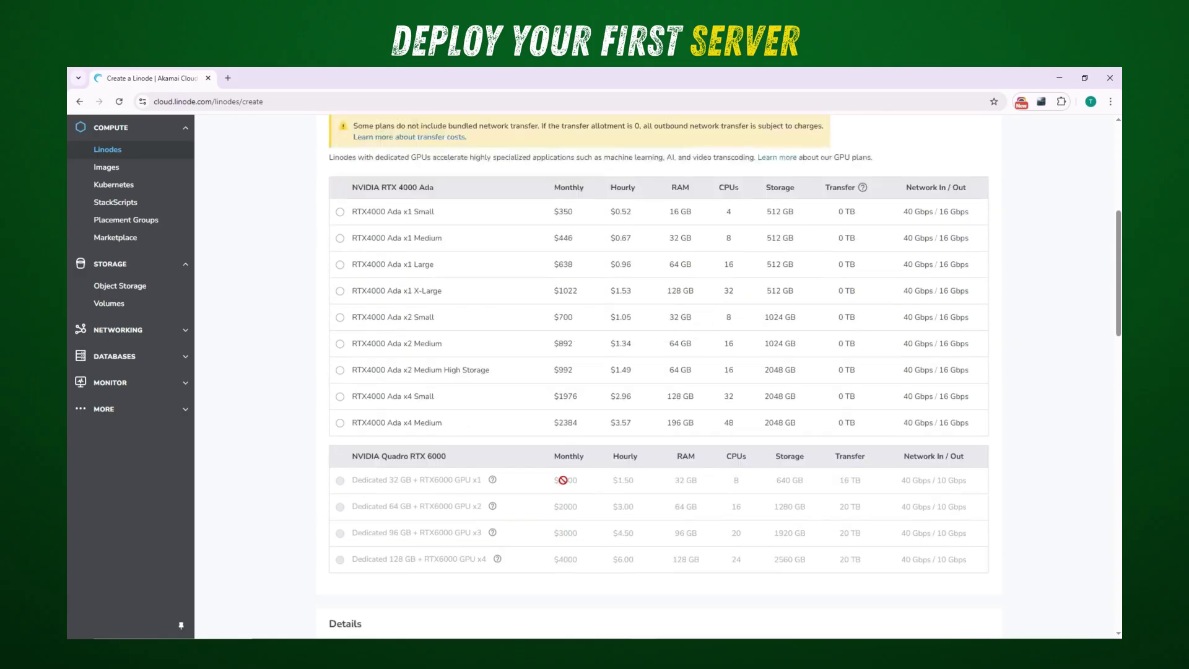
left_click(591, 285)
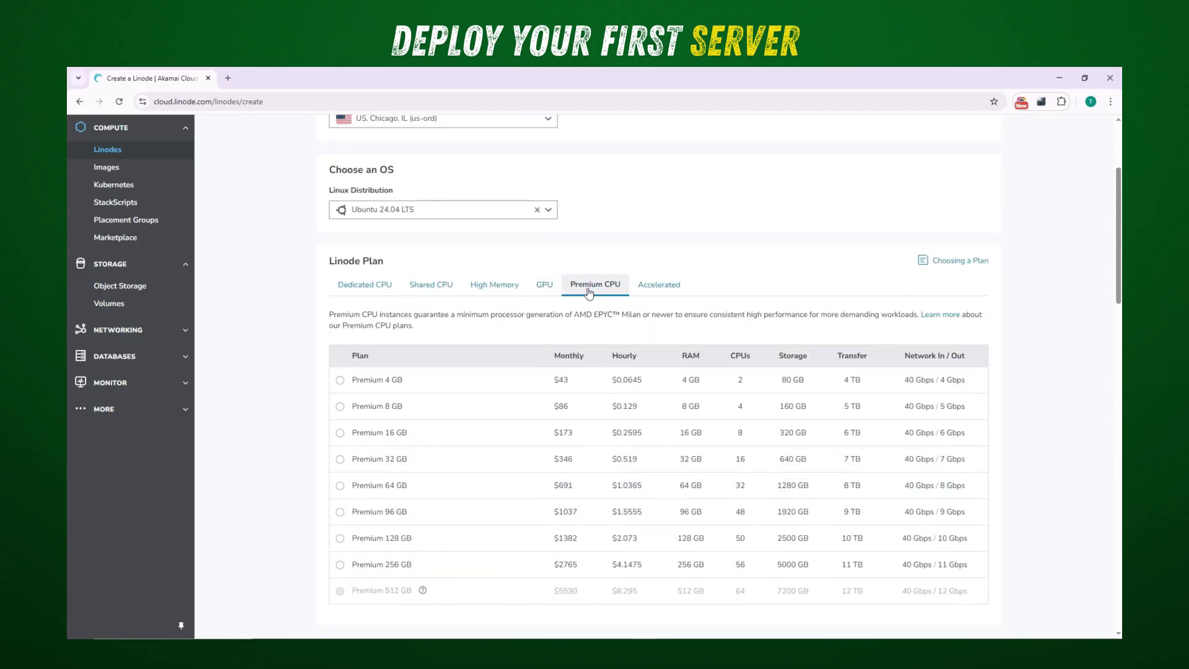
left_click(660, 287)
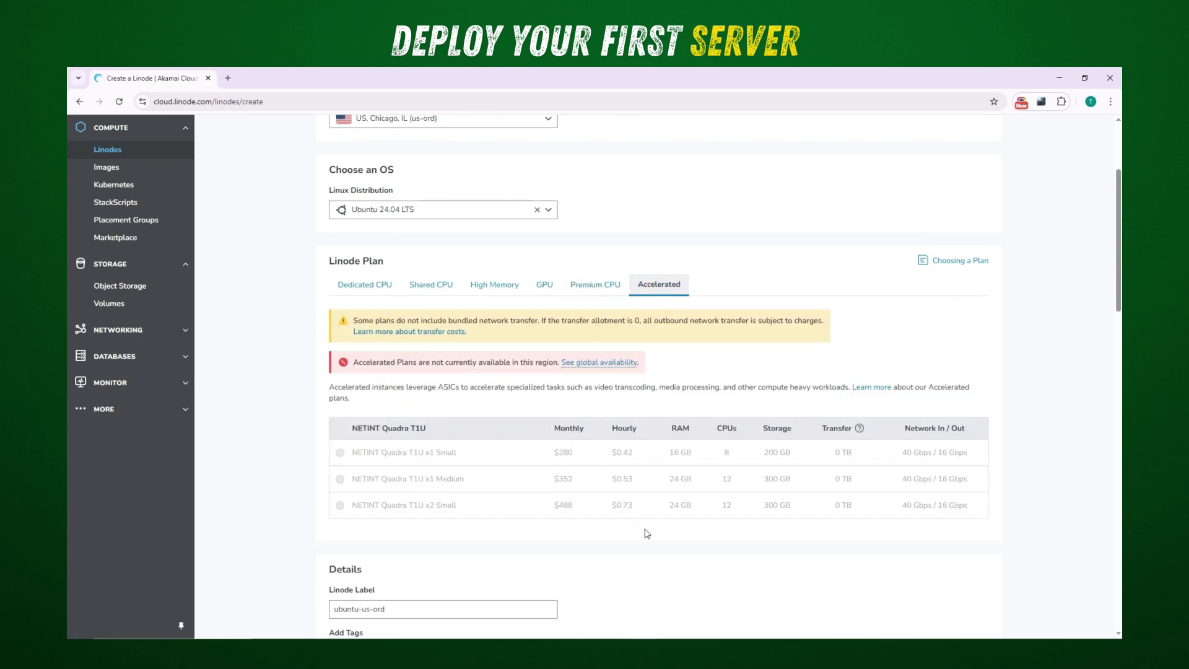
Step: Select the Nanode 1 GB plan from the Shared CPU plans for the new Linode
left_click(450, 283)
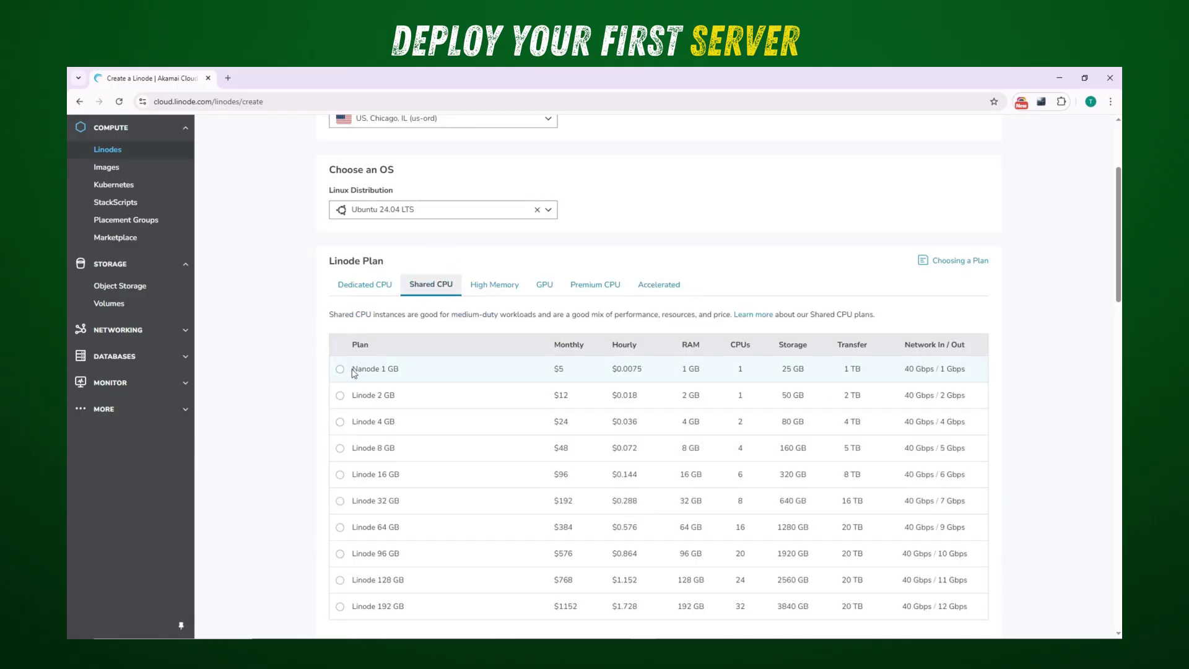
left_click_drag(354, 369, 405, 371)
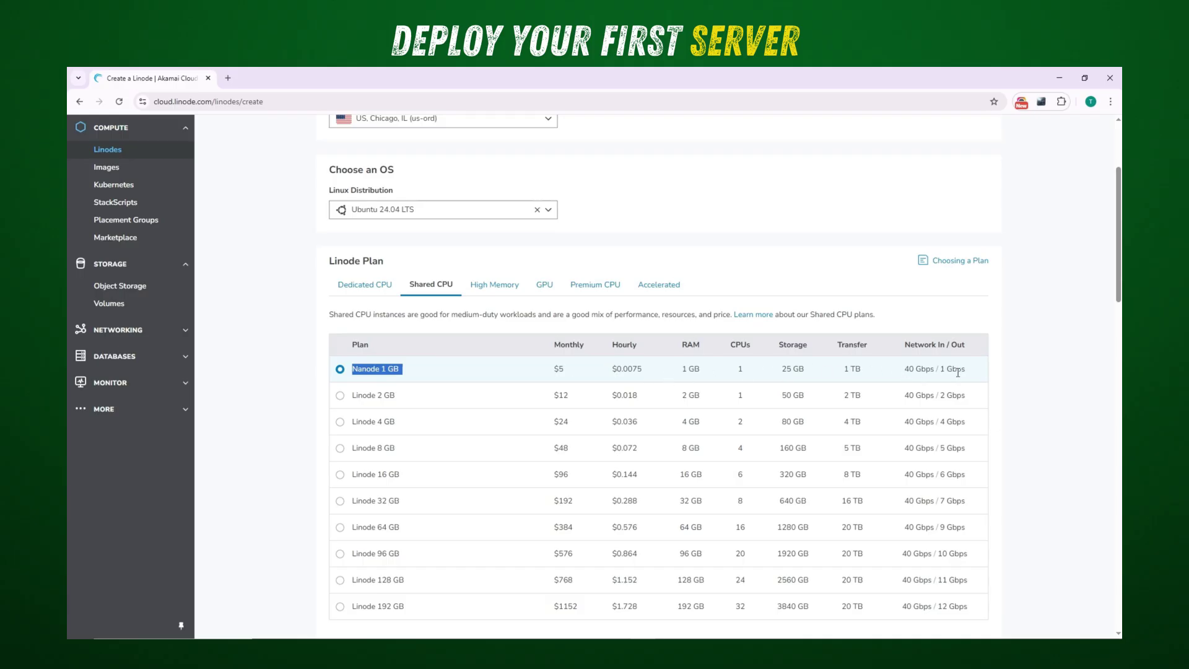
left_click(340, 371)
left_click(378, 370)
scroll(347, 371, "down", 3)
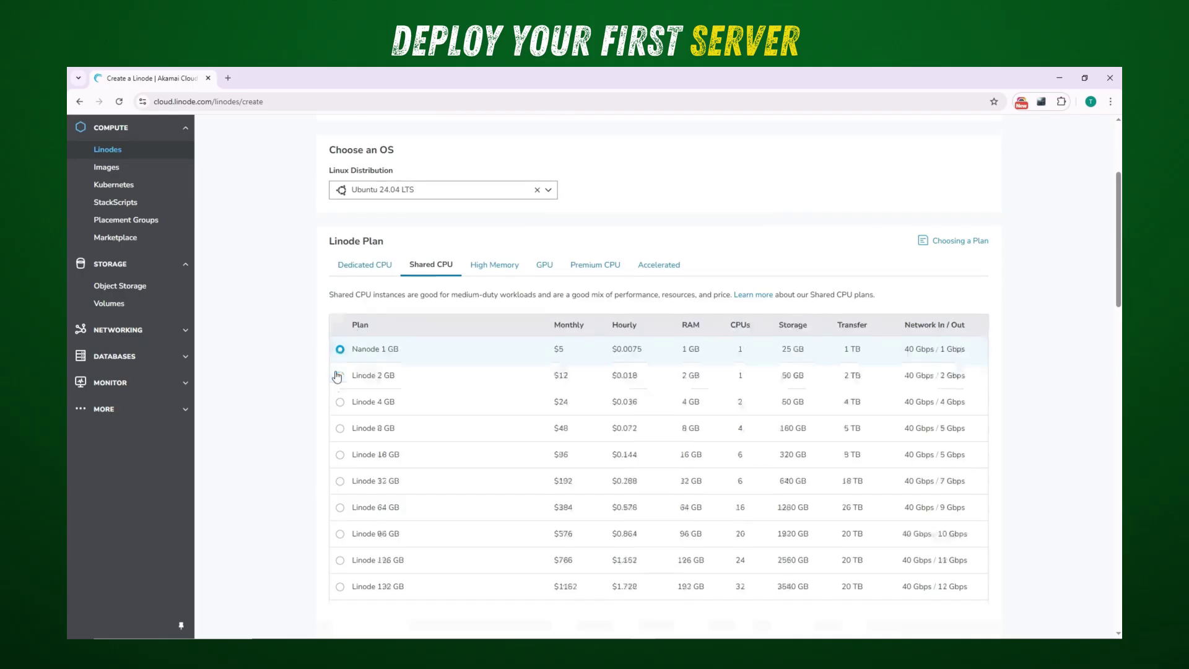
scroll(302, 370, "down", 3)
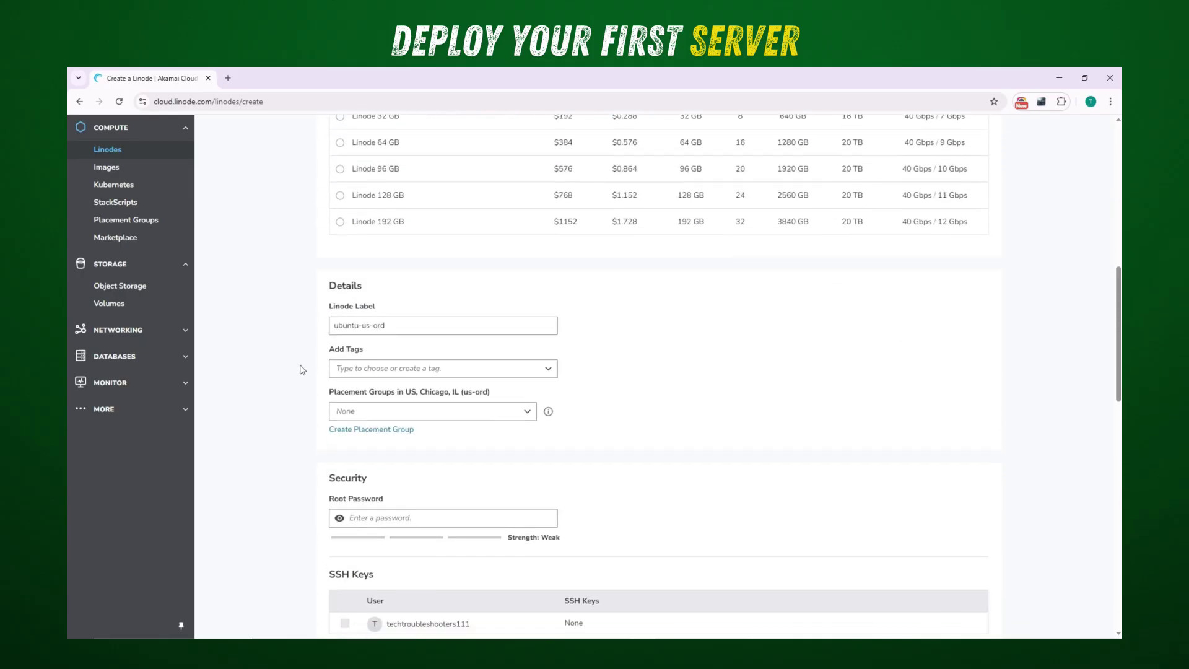
Step: Set the label of the new Linode to ubuntu-server and add no tags
left_click_drag(337, 325, 385, 328)
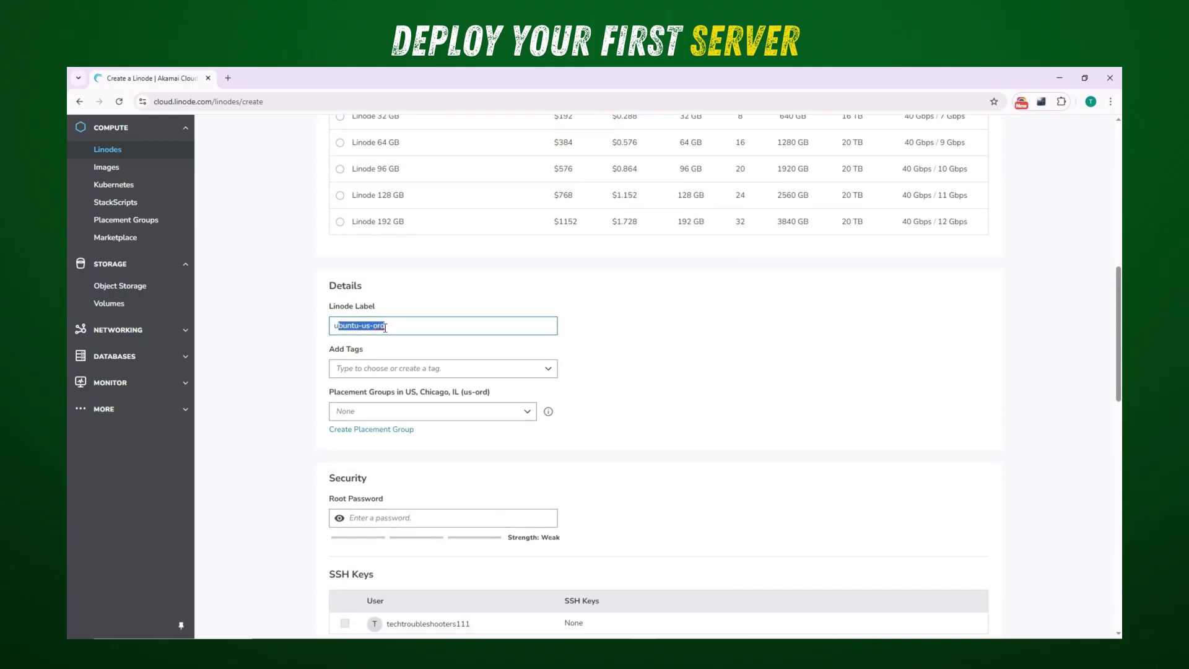
left_click(398, 328)
left_click(548, 369)
left_click(549, 369)
scroll(632, 357, "down", 1)
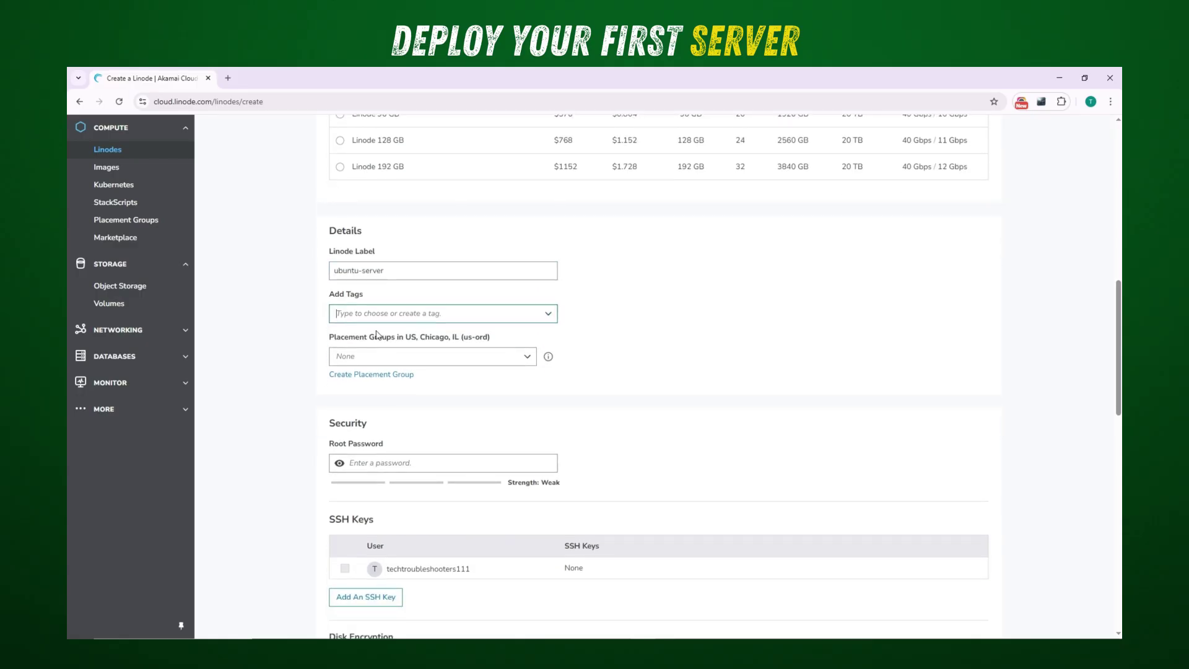
Step: Decline the suggested strong password and enter a custom root password for the new Linode
scroll(532, 341, "down", 3)
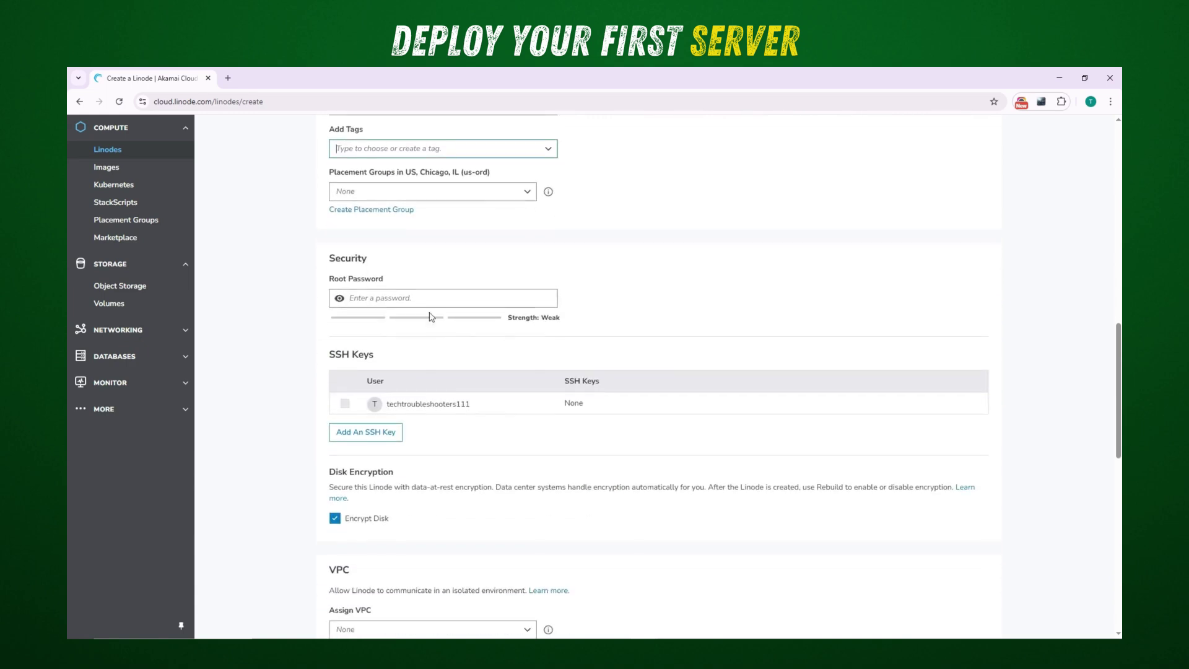
left_click(421, 296)
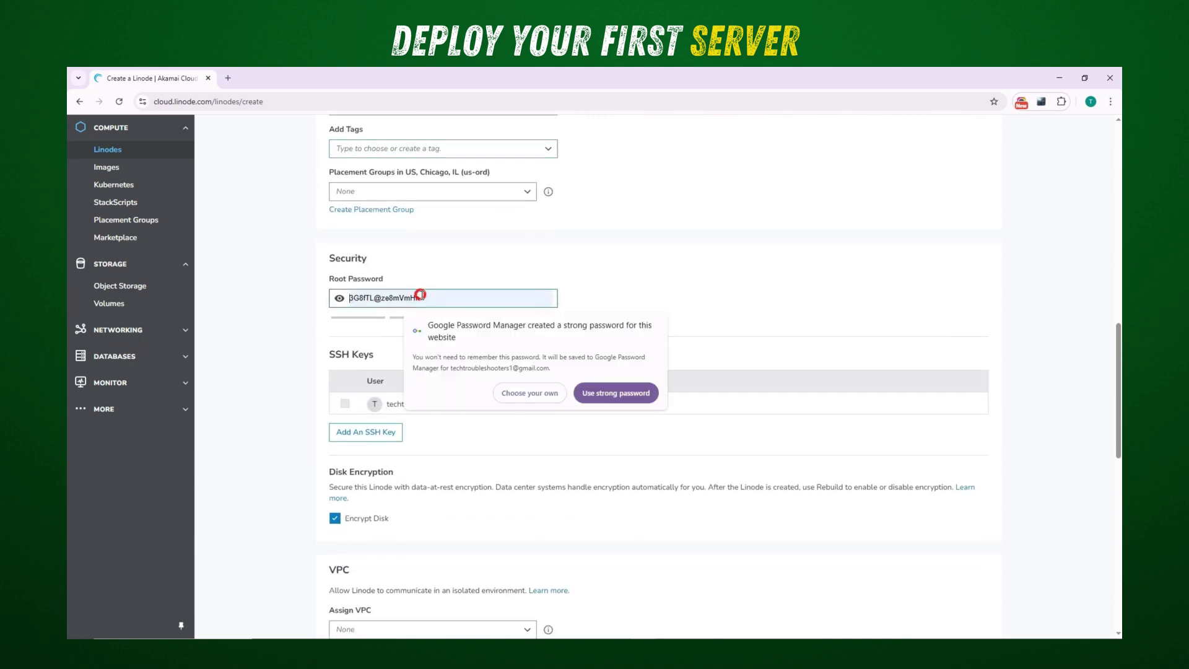
left_click(426, 297)
left_click(531, 393)
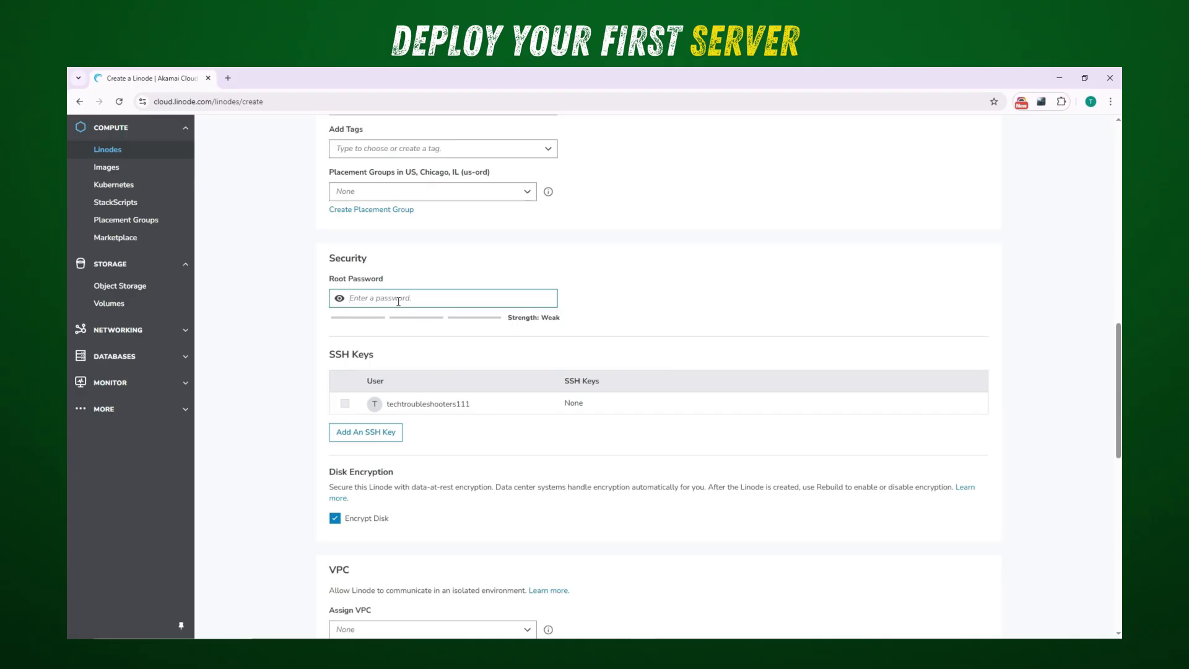
type("xxxxxxxxxxxx")
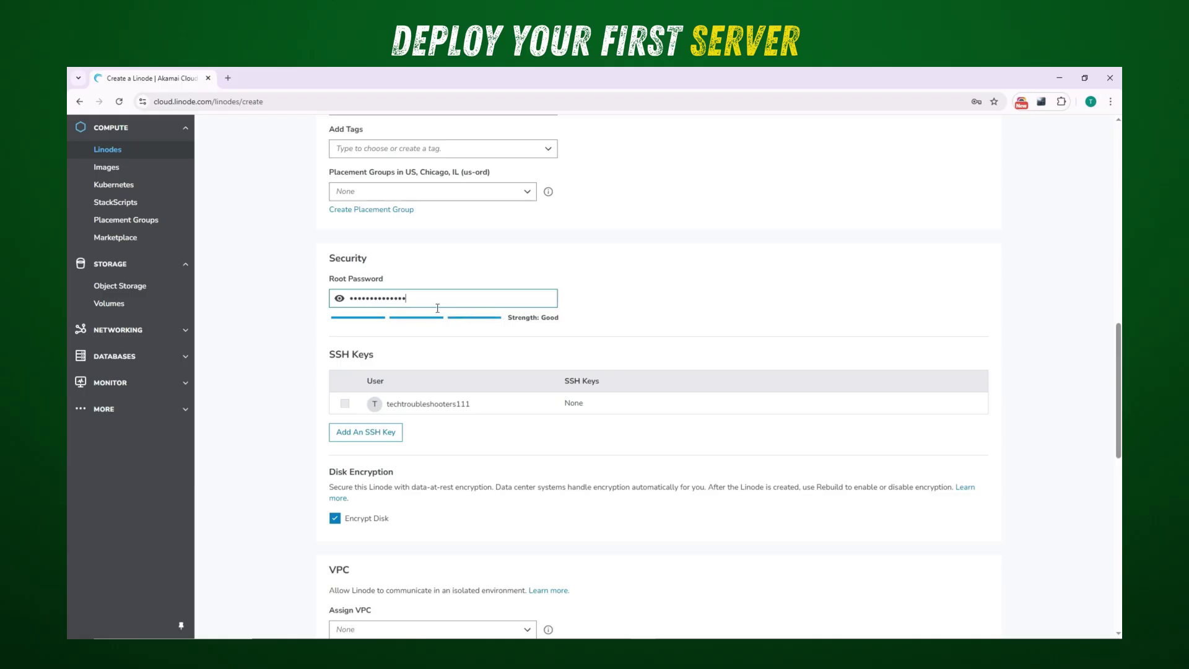
Step: Examine the SSH key, disk encryption, VPC, firewall, VLAN, alert and add-on options for the new Linode
scroll(514, 322, "down", 2)
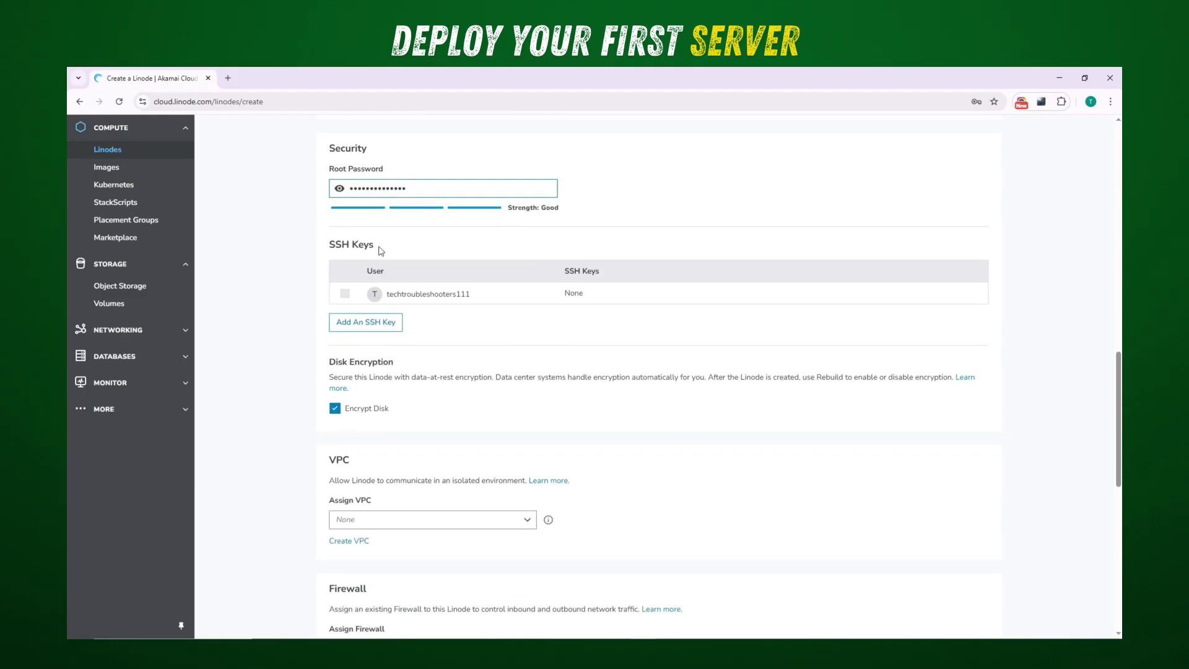
scroll(417, 332, "down", 3)
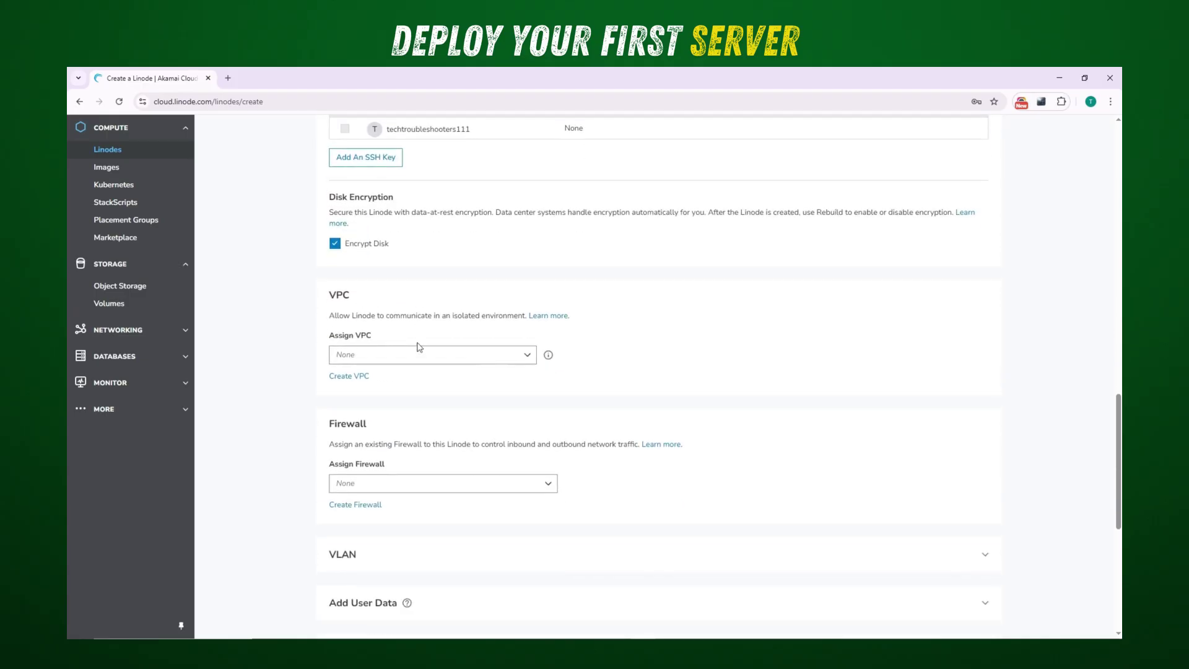
left_click(529, 357)
left_click(529, 357)
scroll(532, 357, "down", 3)
scroll(532, 361, "down", 2)
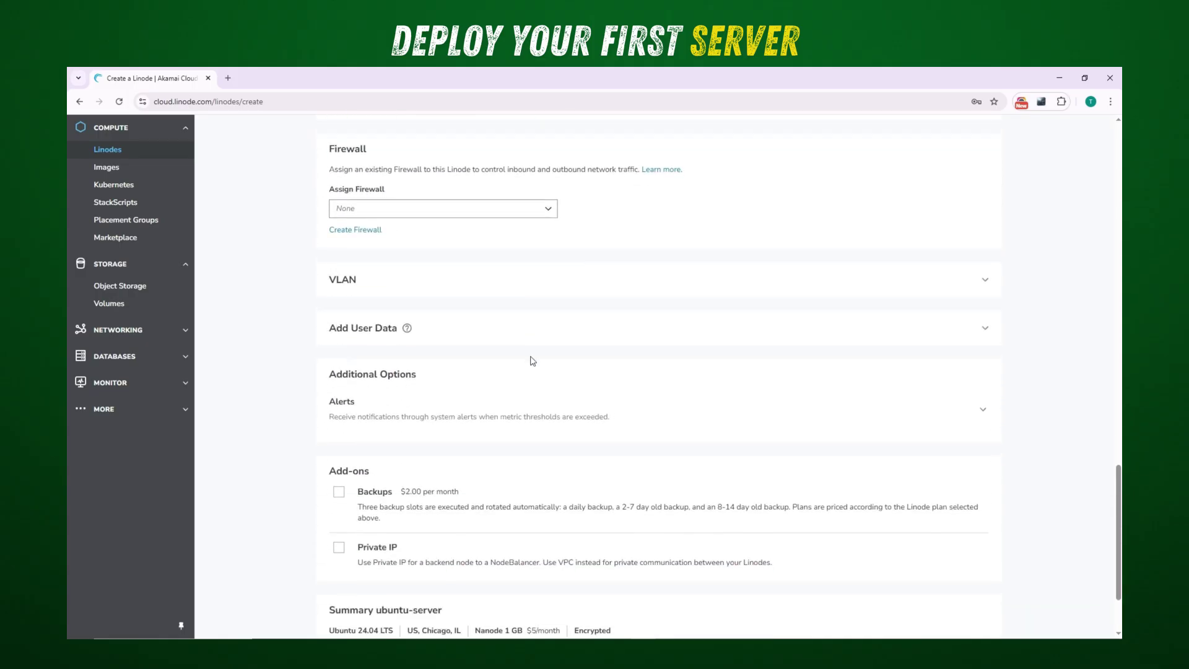
scroll(533, 360, "down", 2)
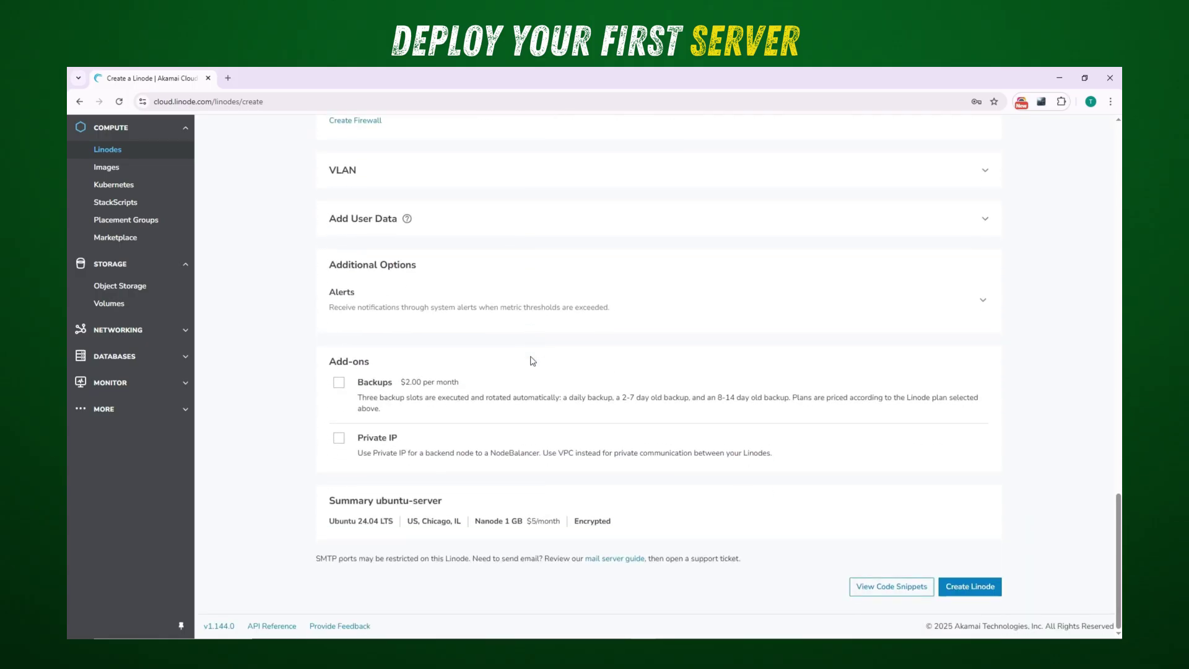
Step: Check the ubuntu-server summary and create the Linode, declining to save its password in the browser
left_click_drag(332, 521, 613, 522)
left_click(952, 543)
left_click(965, 593)
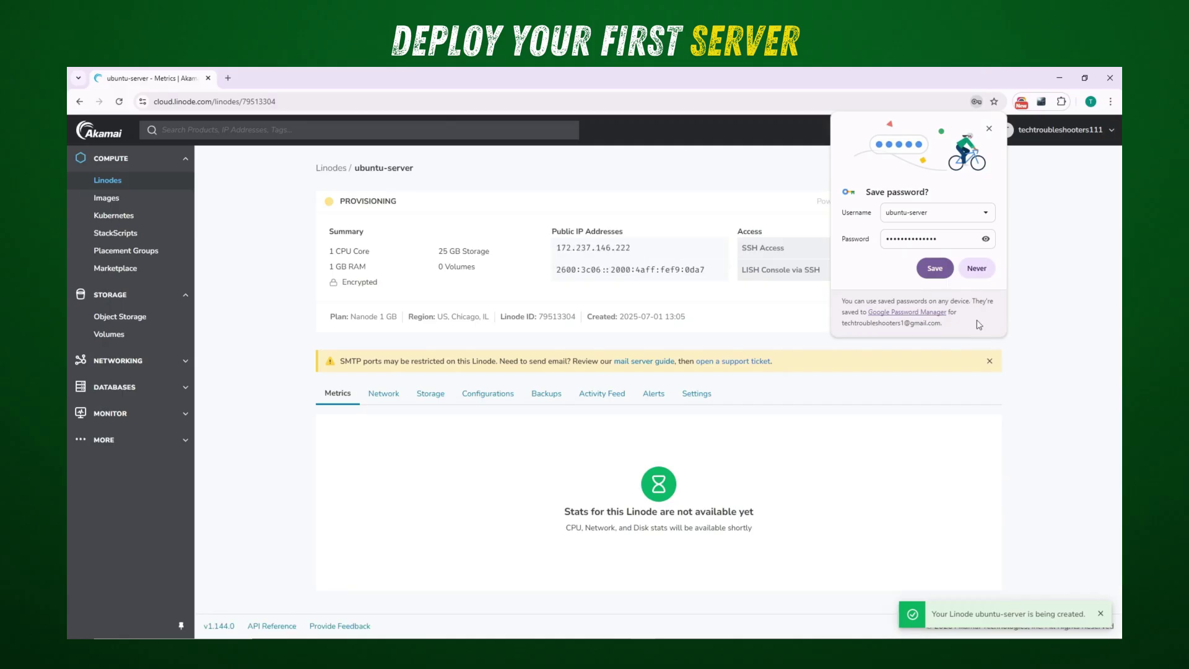
left_click(976, 268)
Step: Examine the new Linode's status, resource summary, SMTP notice and public IP addresses while it is being set up
left_click_drag(340, 200, 406, 202)
left_click_drag(340, 361, 784, 361)
left_click_drag(330, 251, 366, 267)
left_click_drag(439, 266, 476, 267)
triple_click(555, 232)
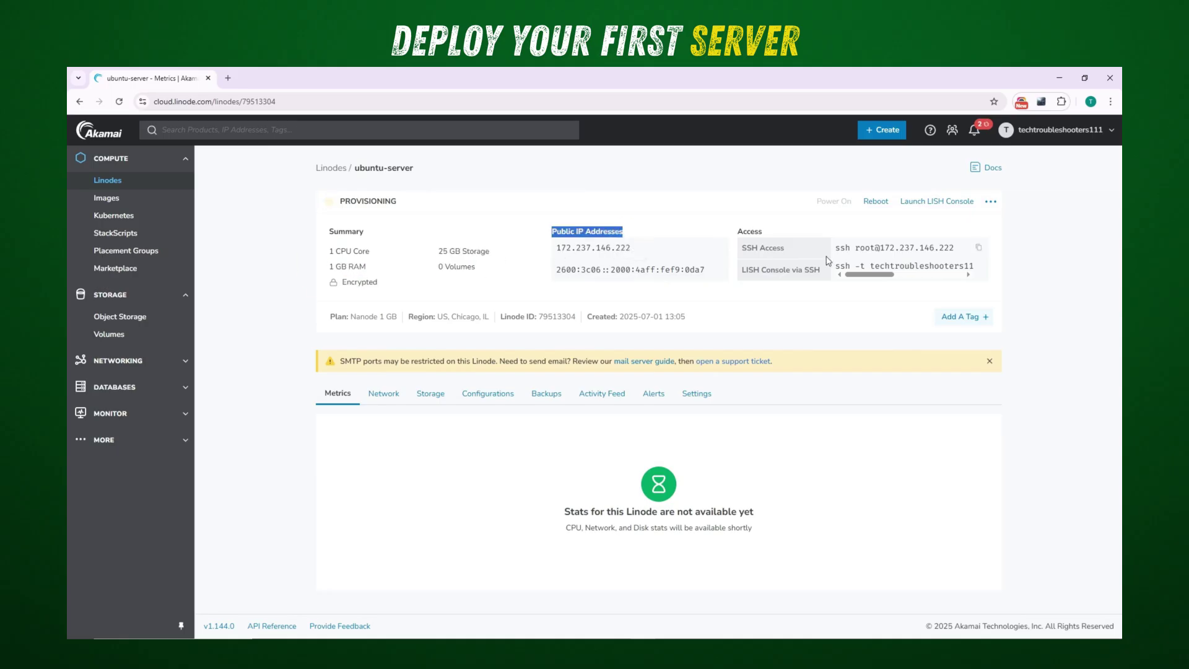
left_click(828, 230)
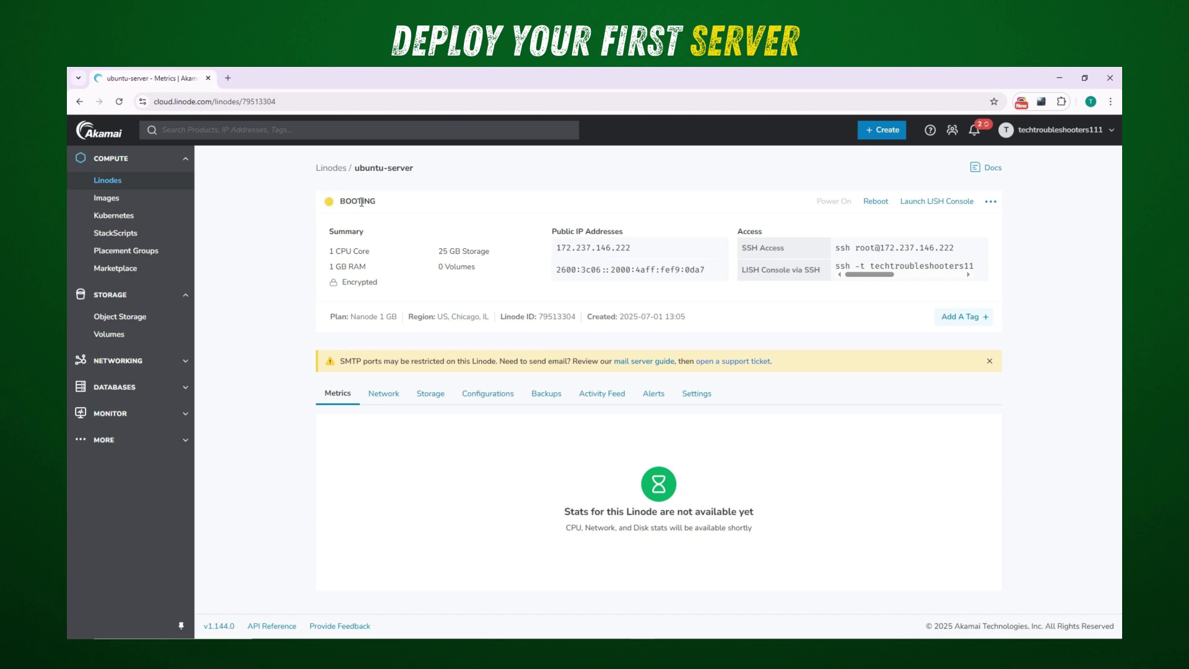
double_click(362, 202)
left_click(437, 203)
left_click(368, 202)
left_click_drag(368, 202, 343, 201)
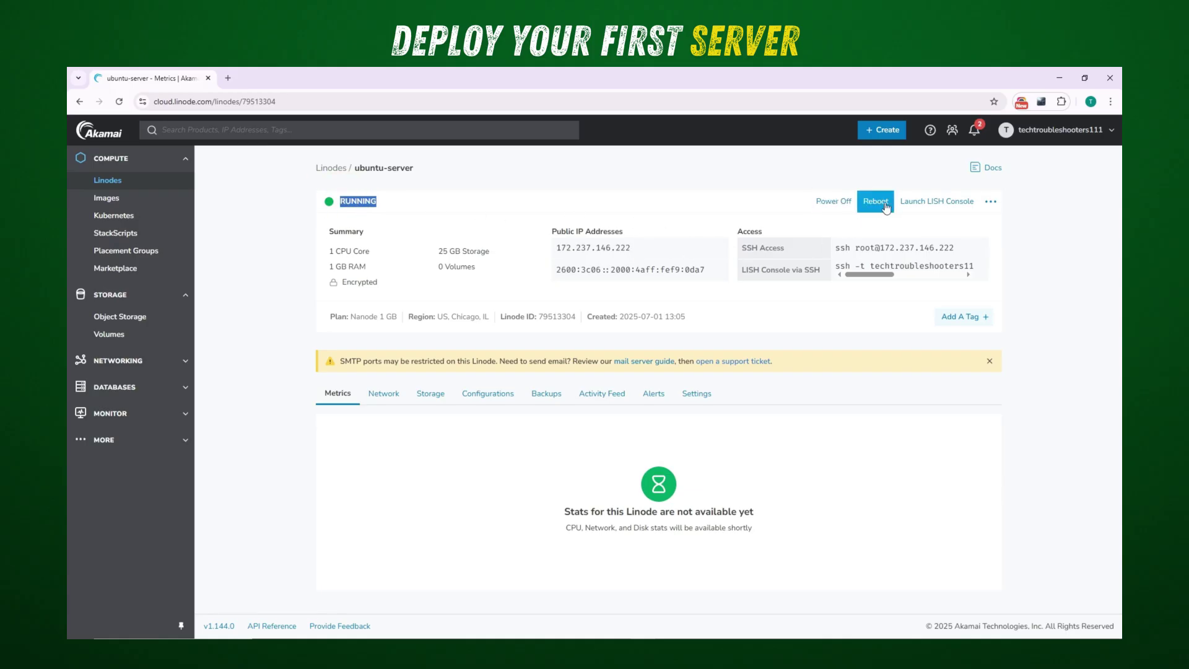
Step: Launch the LISH console for ubuntu-server, view its Glish console and return to Weblish
left_click(939, 204)
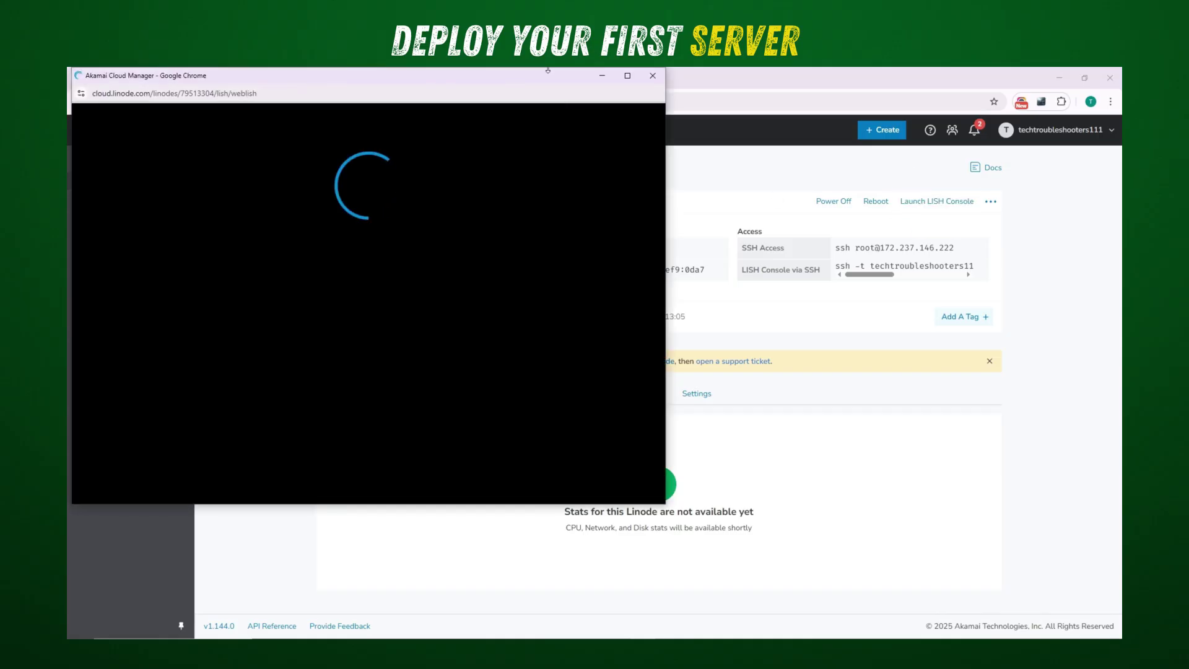
left_click_drag(552, 75, 807, 189)
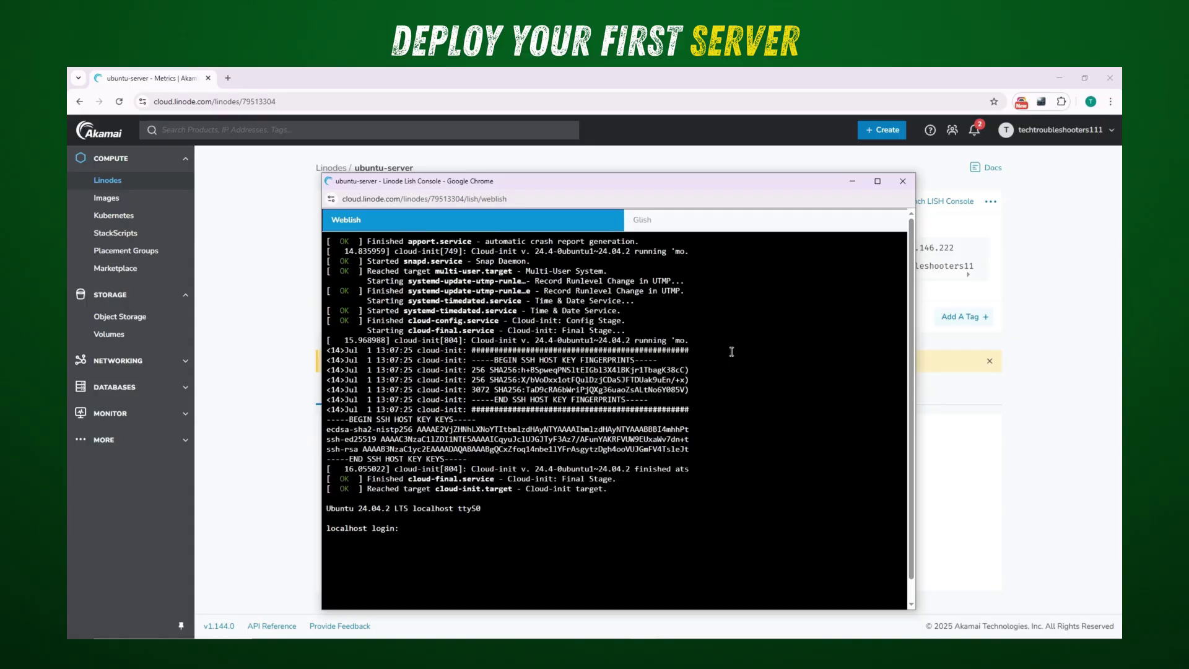
left_click(694, 224)
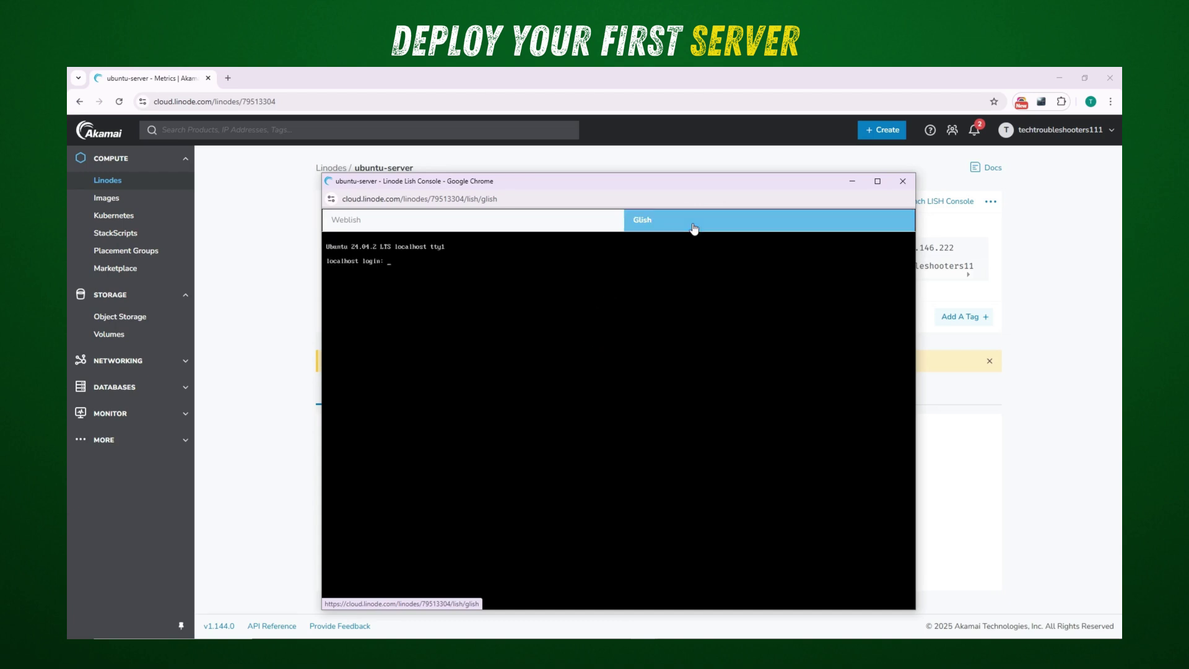
left_click(586, 221)
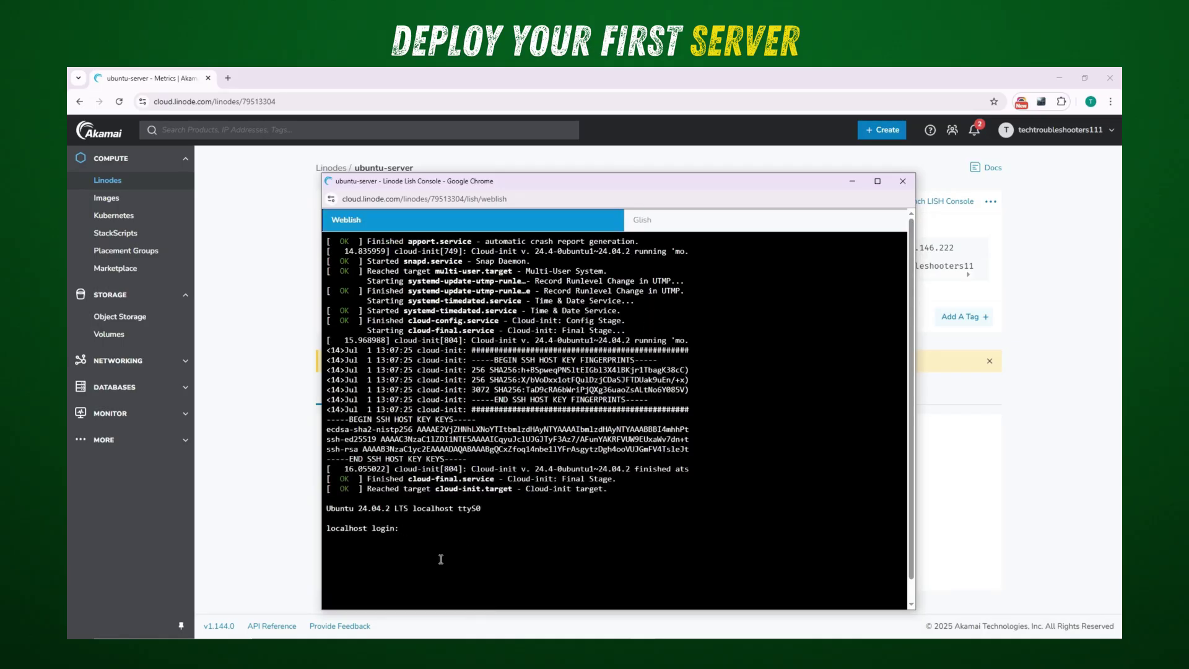
Step: Log in to the server in the Weblish console as root with the root password
type("root")
key("Return")
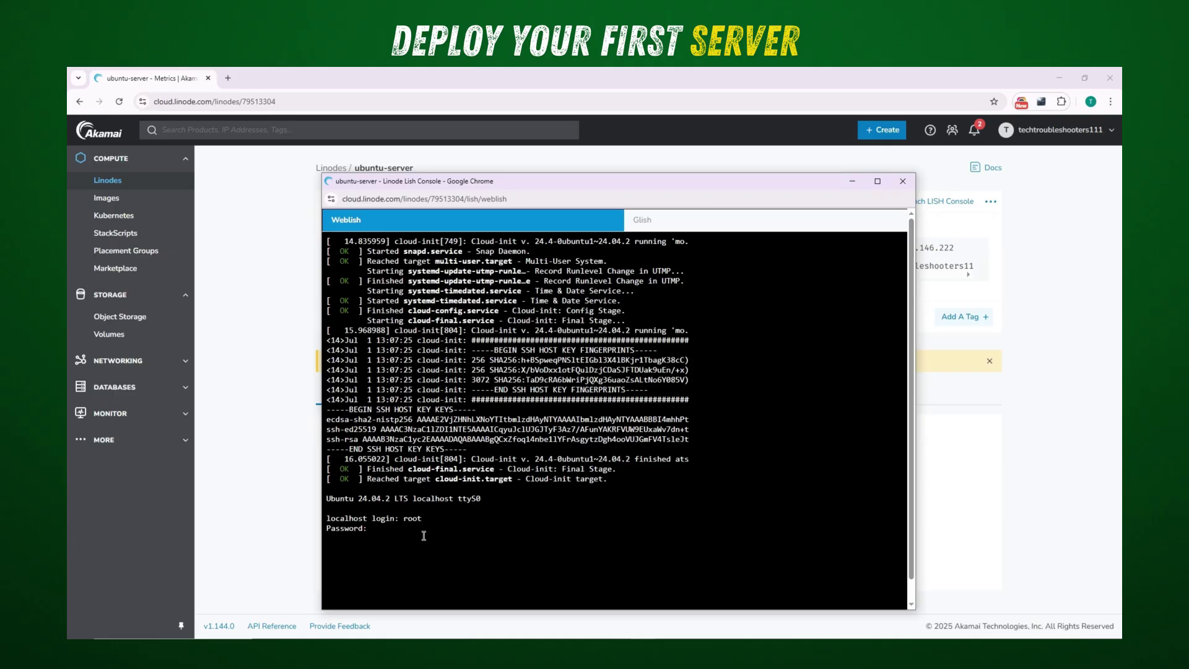
key("Return")
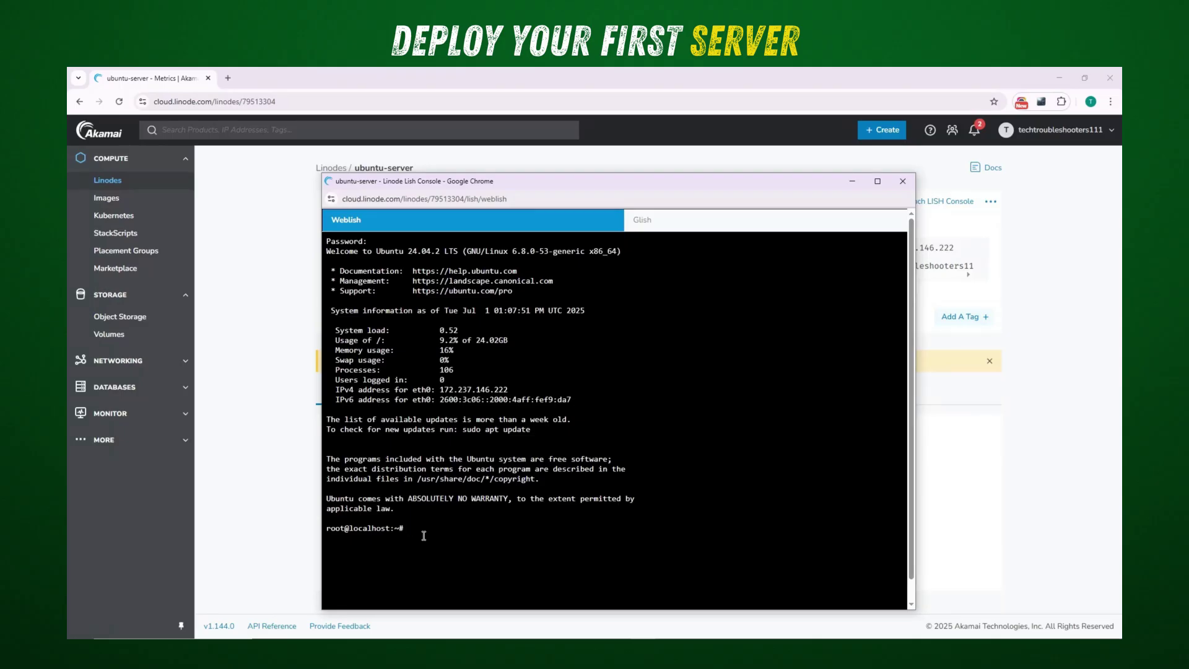
Step: List the files in the current directory and print its path with ls and pwd
type("ls")
key("Return")
type("pwd")
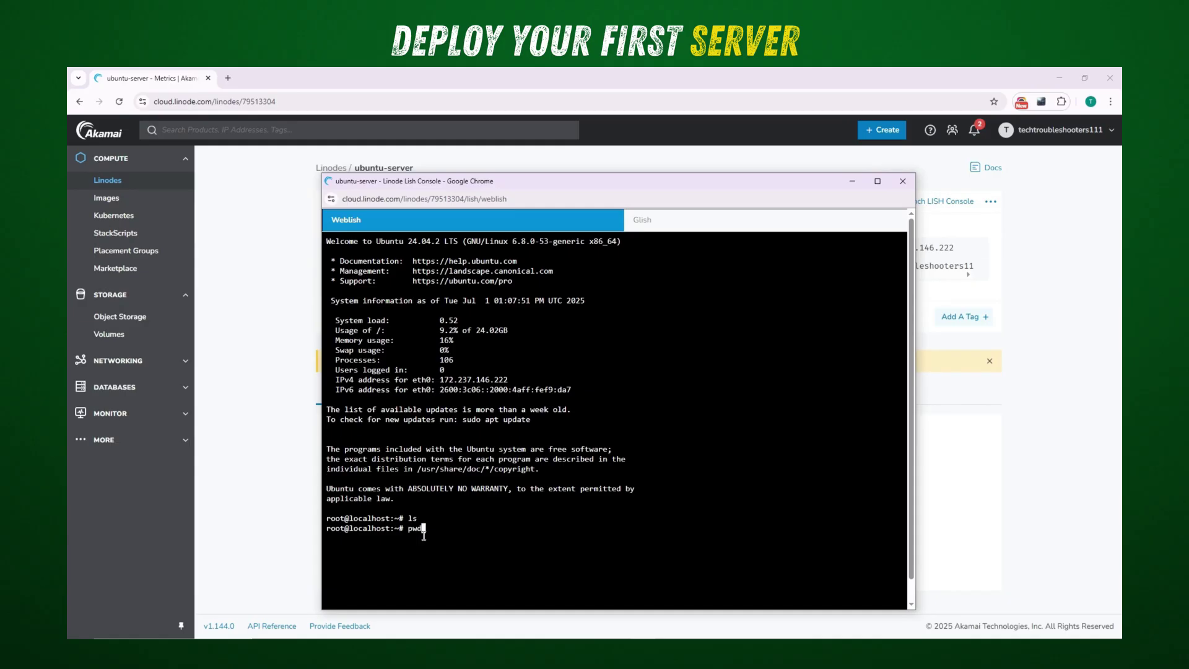
key("Return")
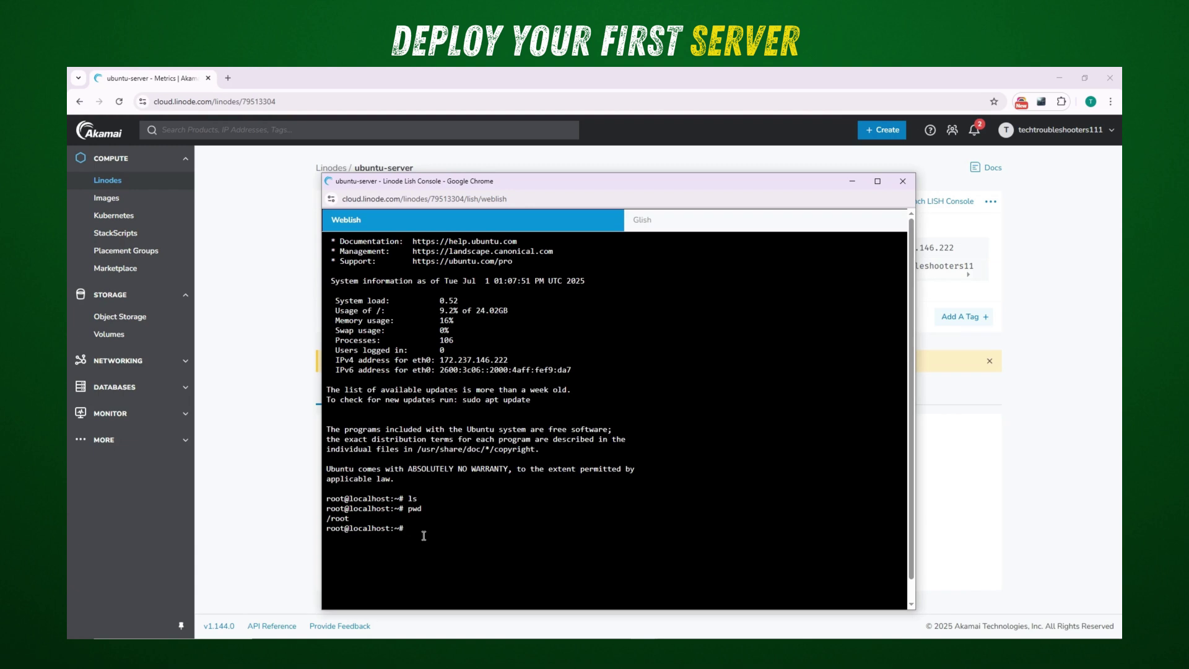
Step: Change to the filesystem root / and list its contents with ls and ls -l
type("cd /")
key("Return")
type("ls")
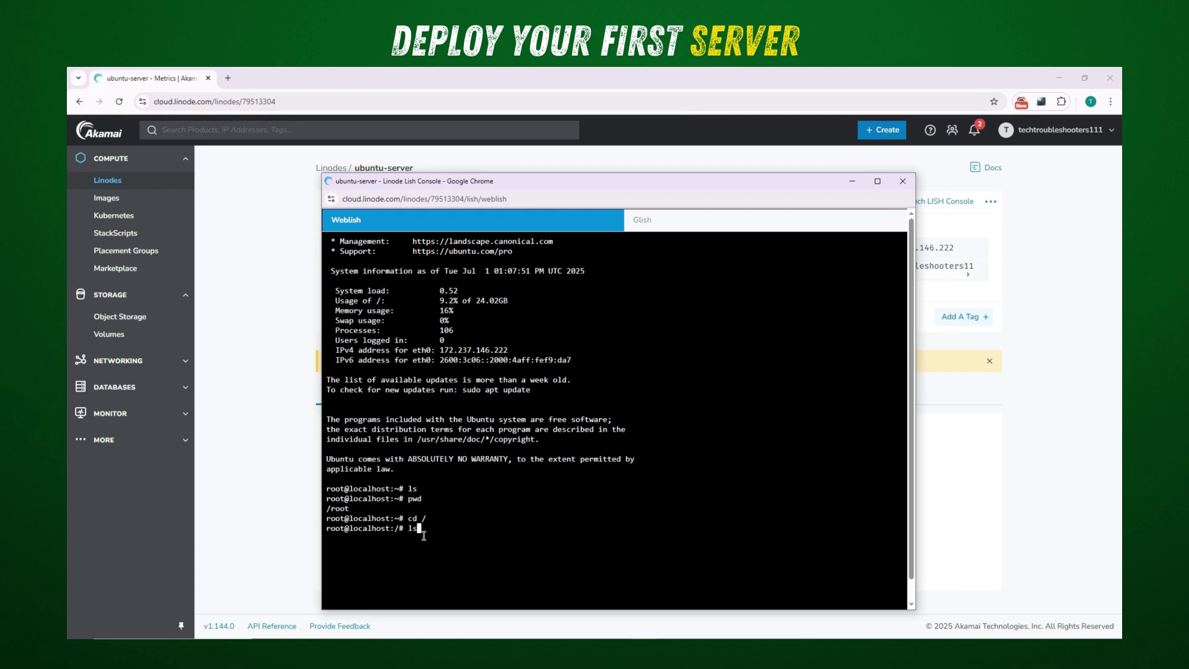
key("Return")
type("ls -l")
key("Return")
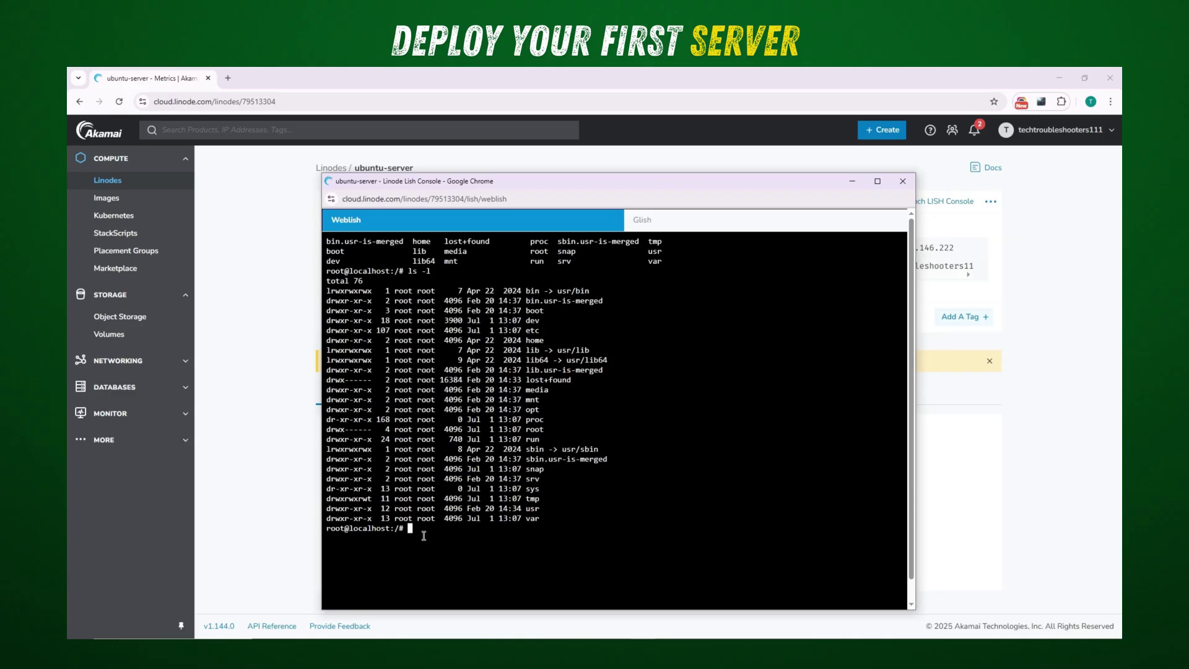
Step: Log out of the root session with exit and close the LISH console window
type("ls")
key("BackSpace")
type("exiit")
key("Return")
type("exit")
key("Return")
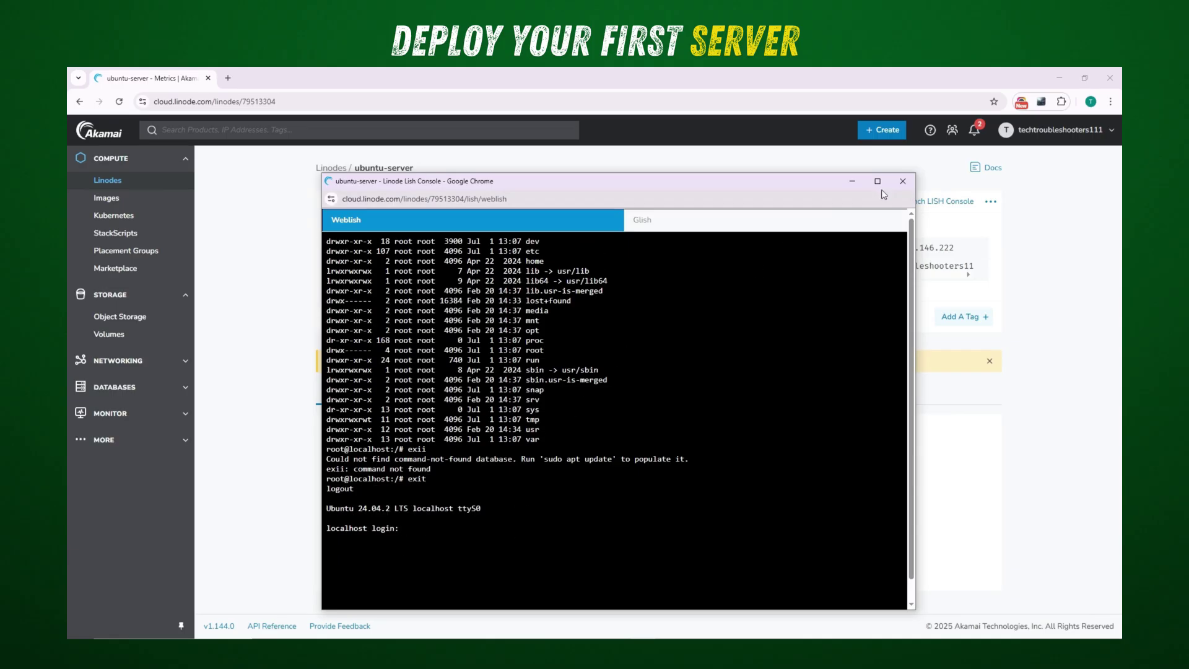
left_click(903, 182)
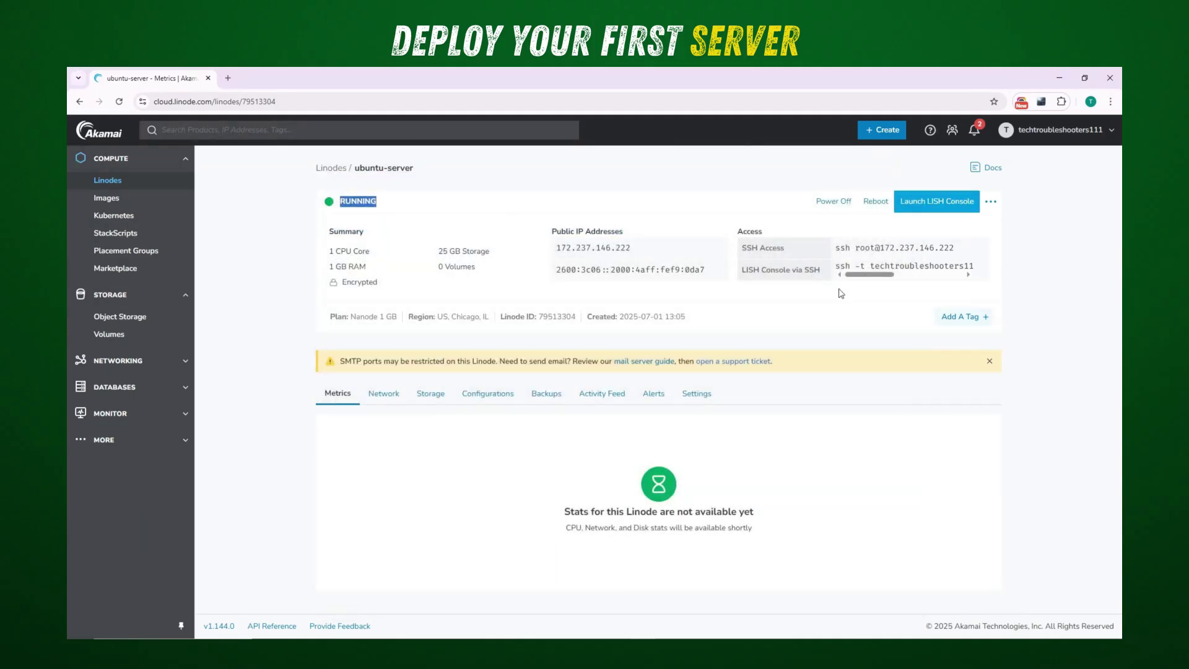
left_click(812, 323)
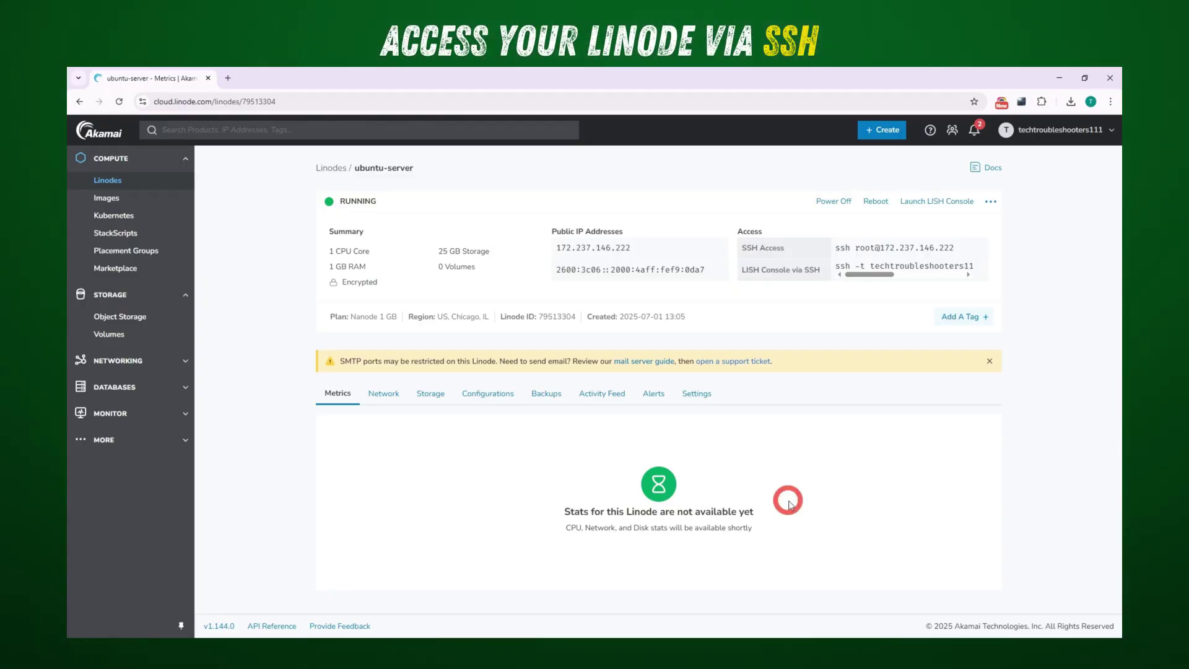
left_click_drag(785, 248, 746, 246)
left_click(796, 337)
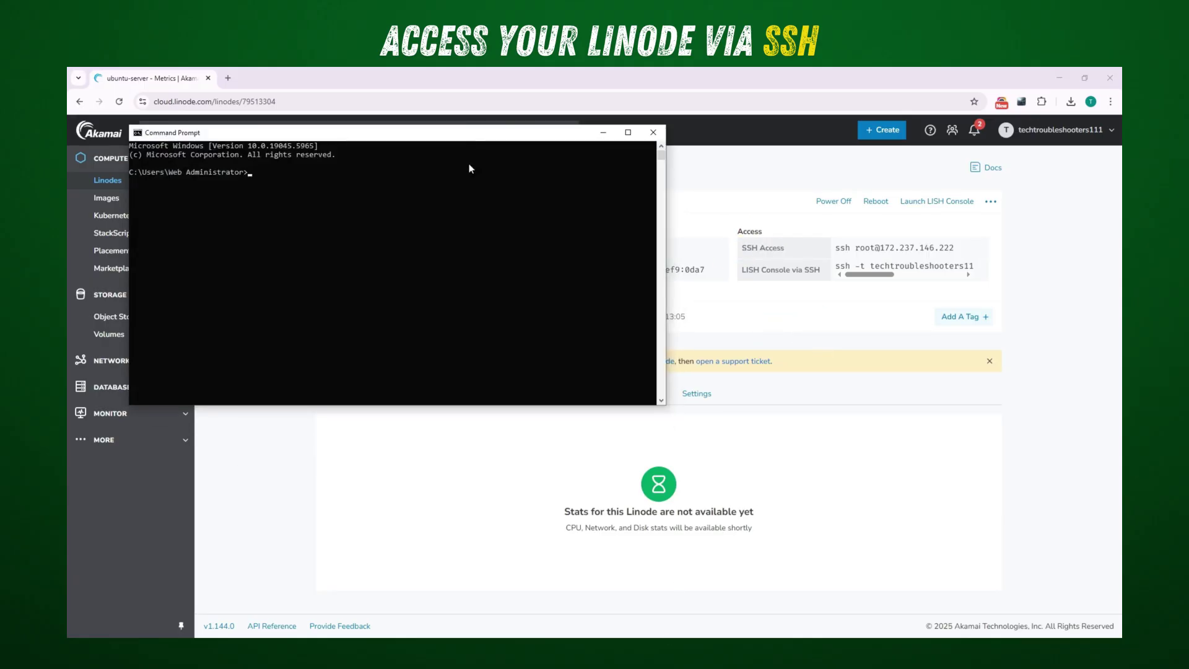
left_click_drag(472, 133, 535, 181)
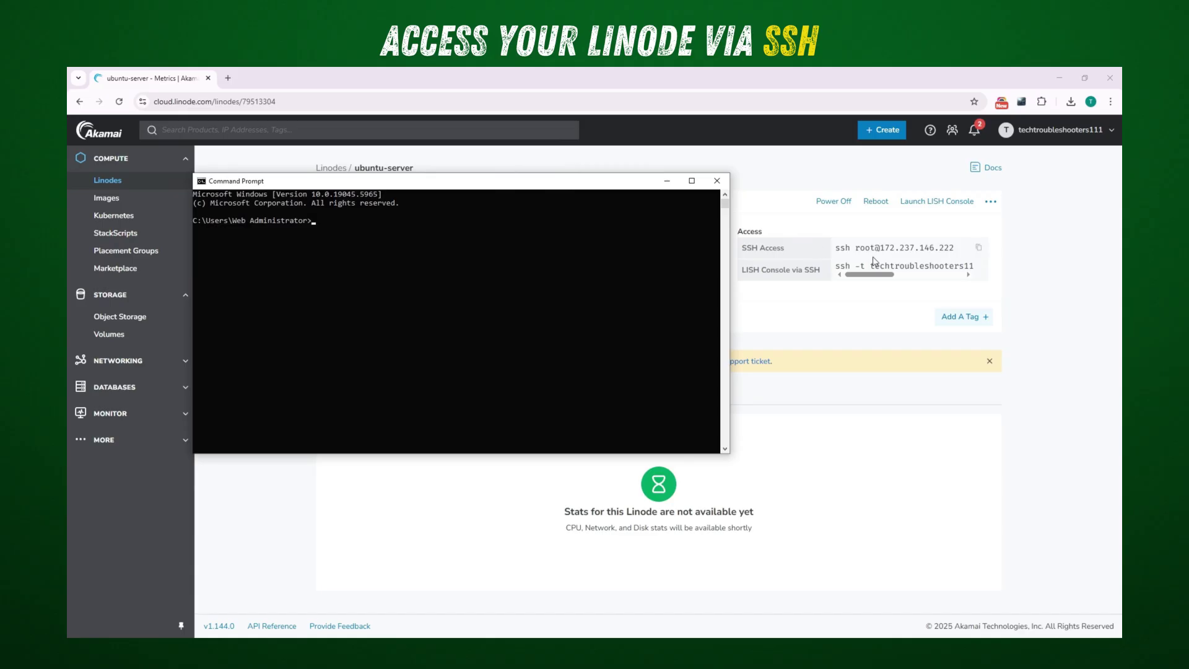
left_click(980, 249)
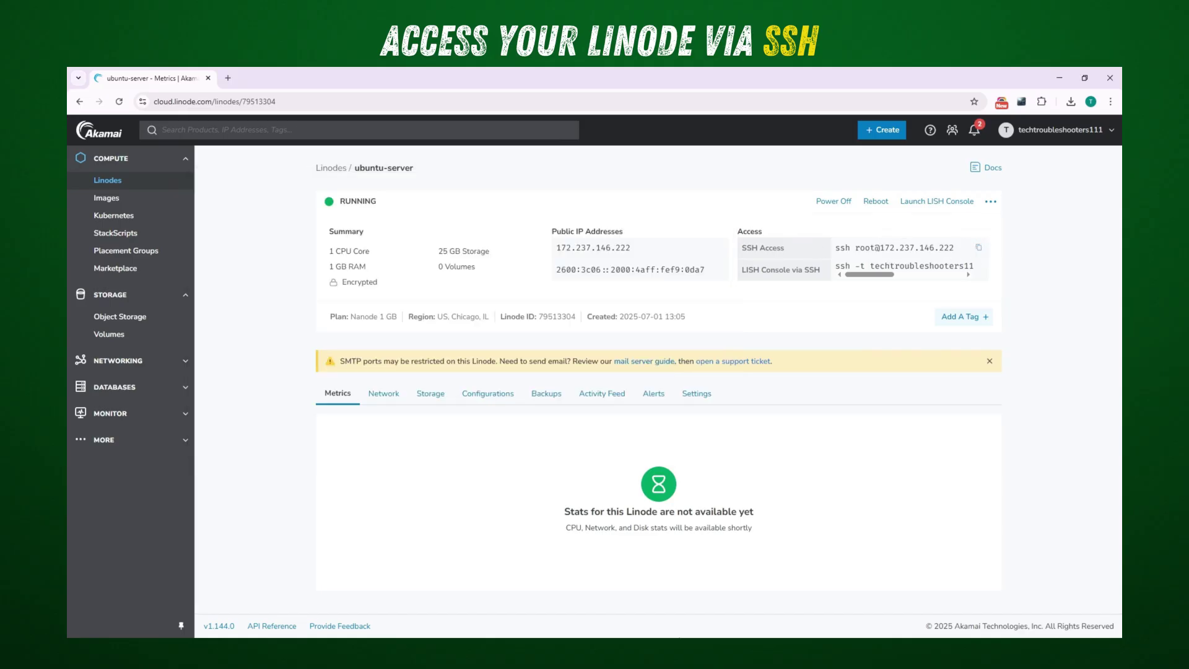
left_click(671, 648)
left_click(443, 242)
right_click(444, 243)
right_click(496, 254)
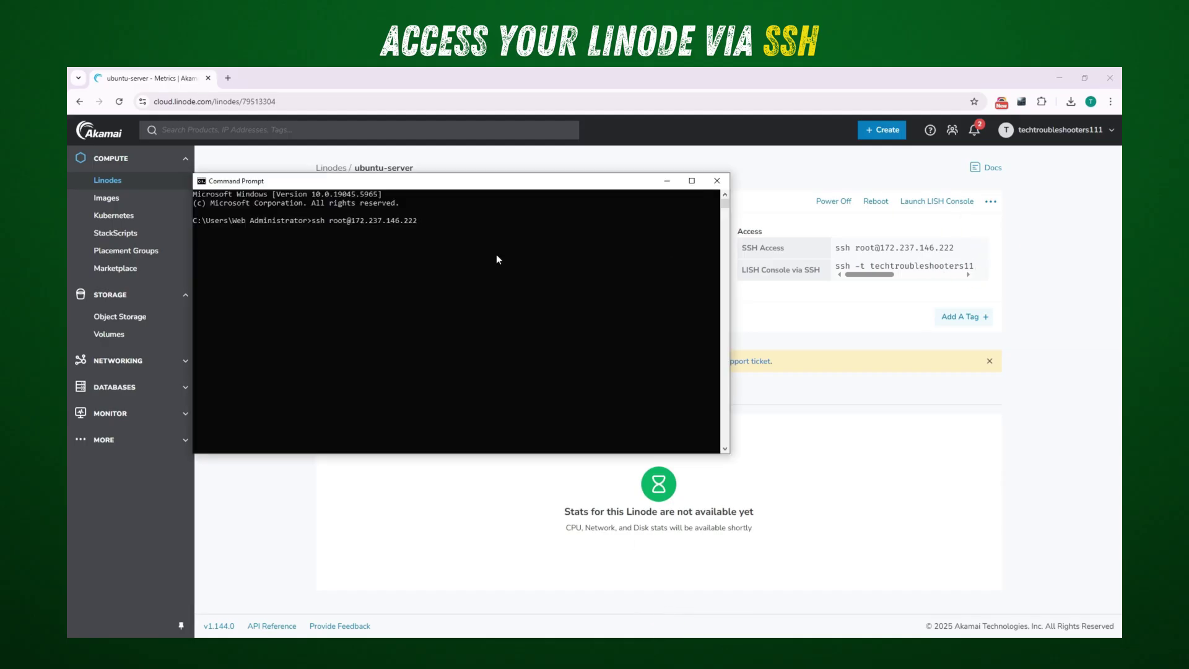
key("Return")
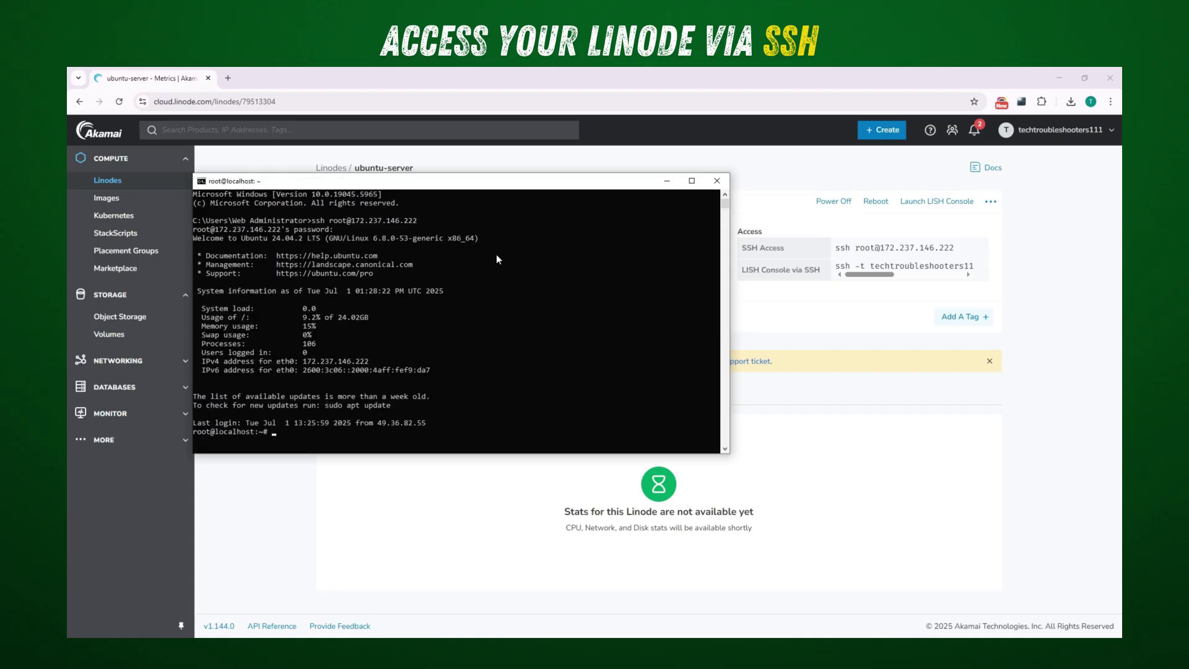
Step: Maximize the SSH session, list the directory with ls and write the note "server is conntected on local system via SSH!"
left_click(692, 182)
type("ls")
key("Return")
type("server is conntected on local system via SSH!")
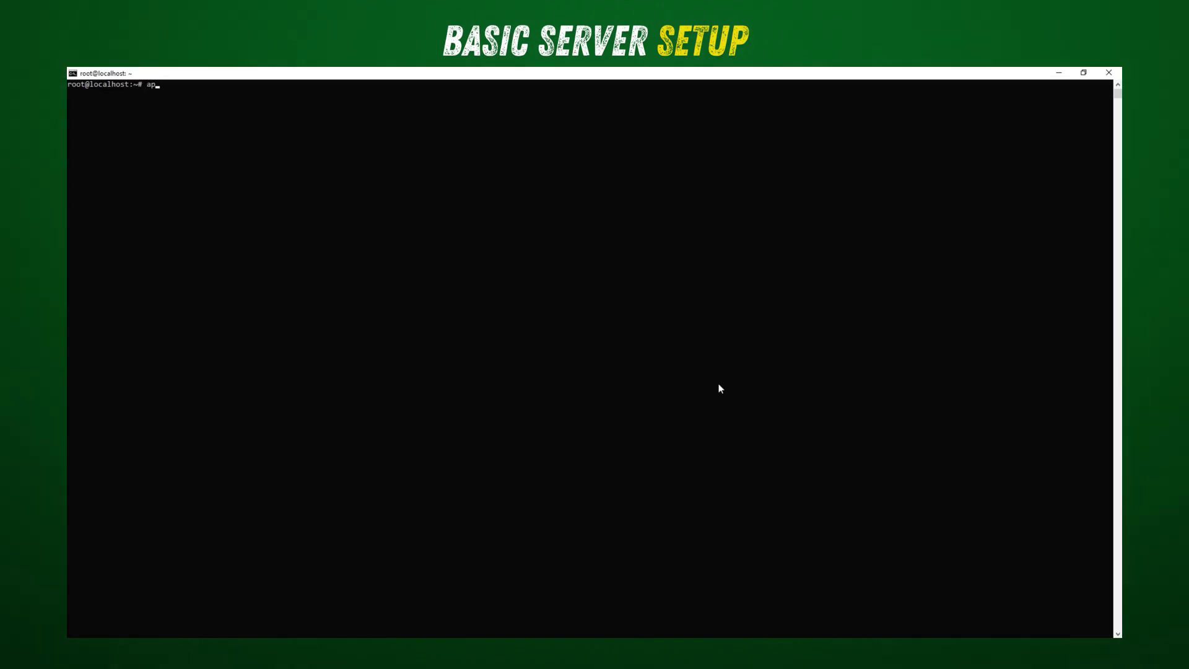
Step: Update the package lists and upgrade the installed packages with apt update && apt upgrade
type("update && apt upgrade")
key("Return")
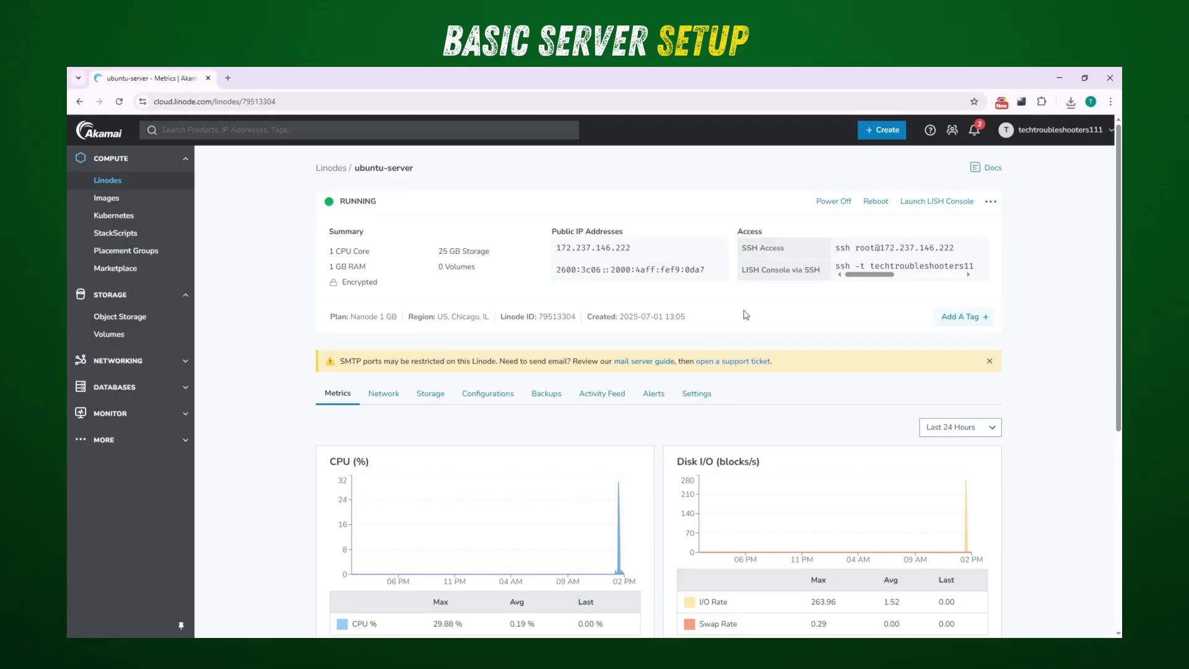
Step: Copy the Linode's SSH access command into a new Command Prompt window and log in to the server with the root password
left_click(982, 248)
key("super")
type("cmd")
key("Return")
key("ctrl+v")
left_click_drag(540, 118, 823, 289)
key("Return")
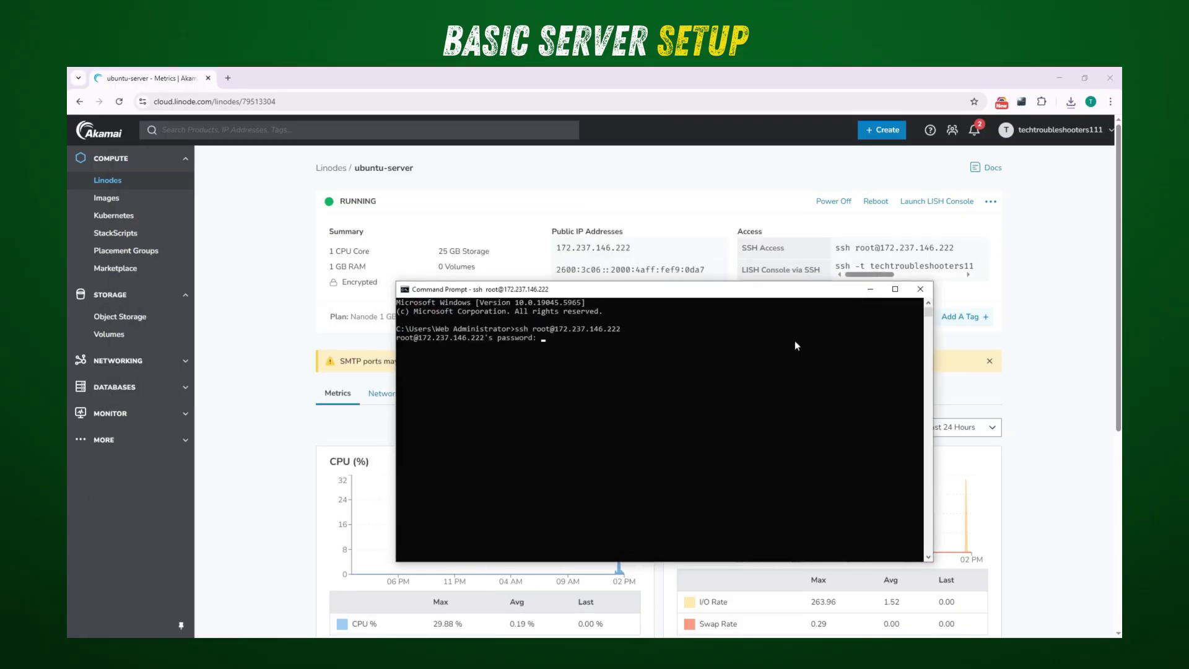
key("Return")
key("Return")
key("Return")
Step: List the home directory with ls and examine the server's network interfaces with ip a
type("ls")
key("Return")
type("ip a")
key("Return")
left_click_drag(436, 505, 500, 505)
left_click(676, 498)
right_click(675, 498)
key("Return")
Step: Create a directory named sample-folder in root's home directory and change into it, checking the contents with ls
type("mkdir sample-folder")
key("Return")
type("ls")
key("Return")
type("cd sample-folder/")
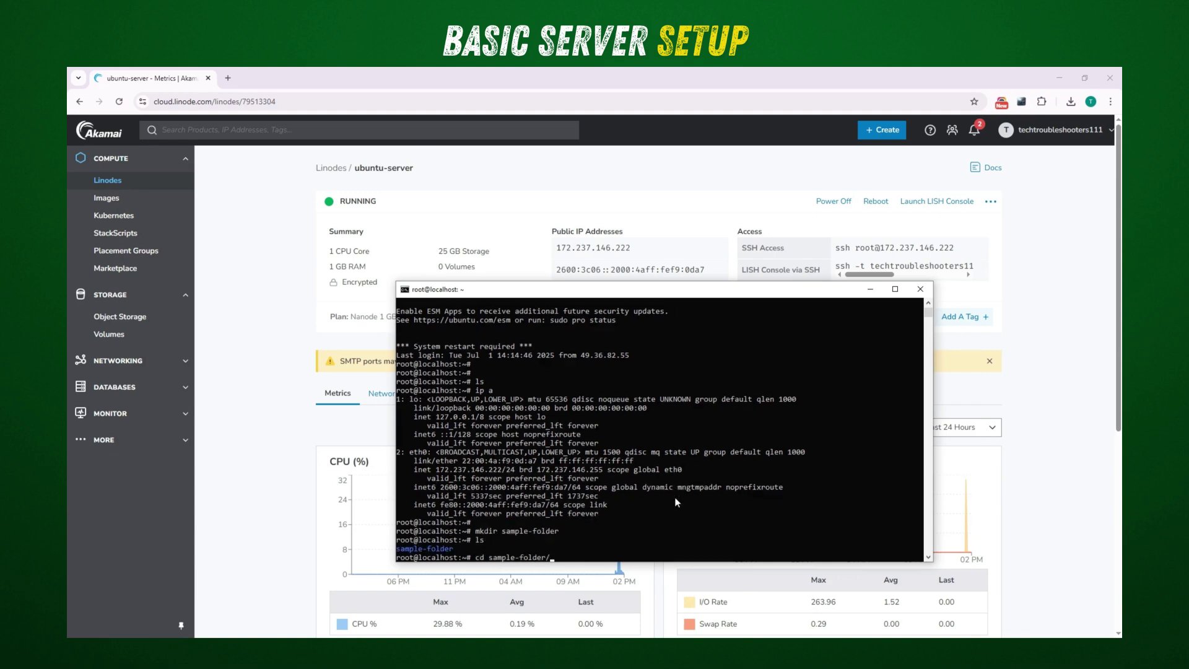
key("Return")
key("l")
key("s")
key("Return")
Step: Create sample-file.txt in nano with the text "Hello!! This is sample file...." and save it
type("nano sample-file.txt")
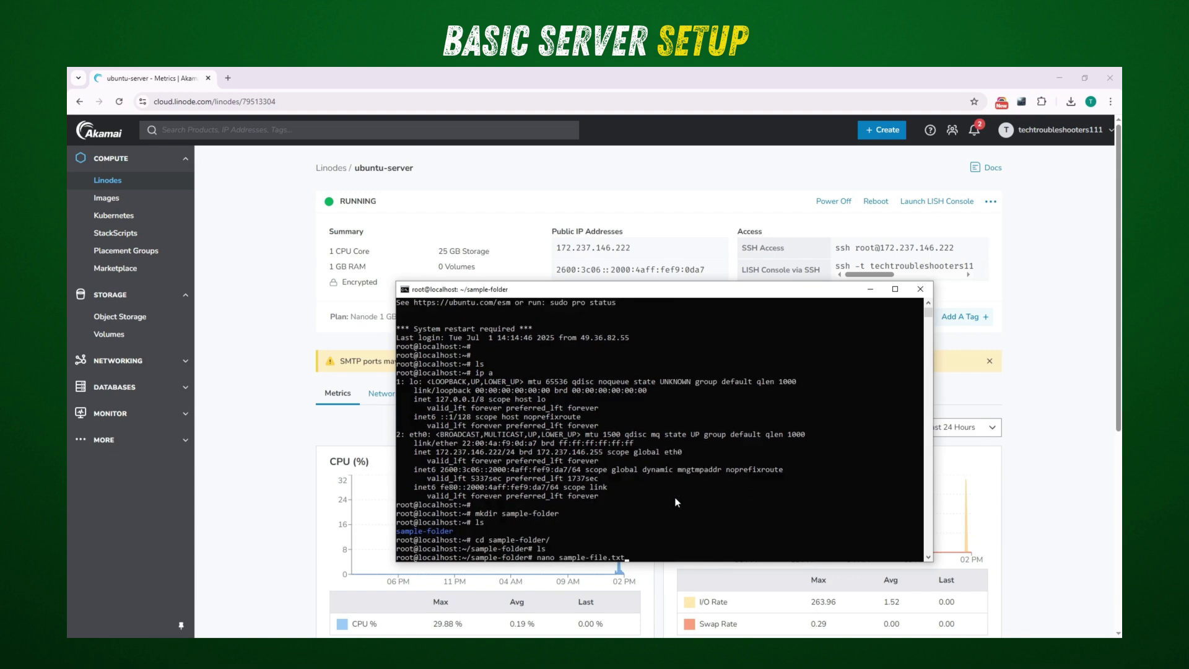
key("Return")
type("Hello!! This is sample fil")
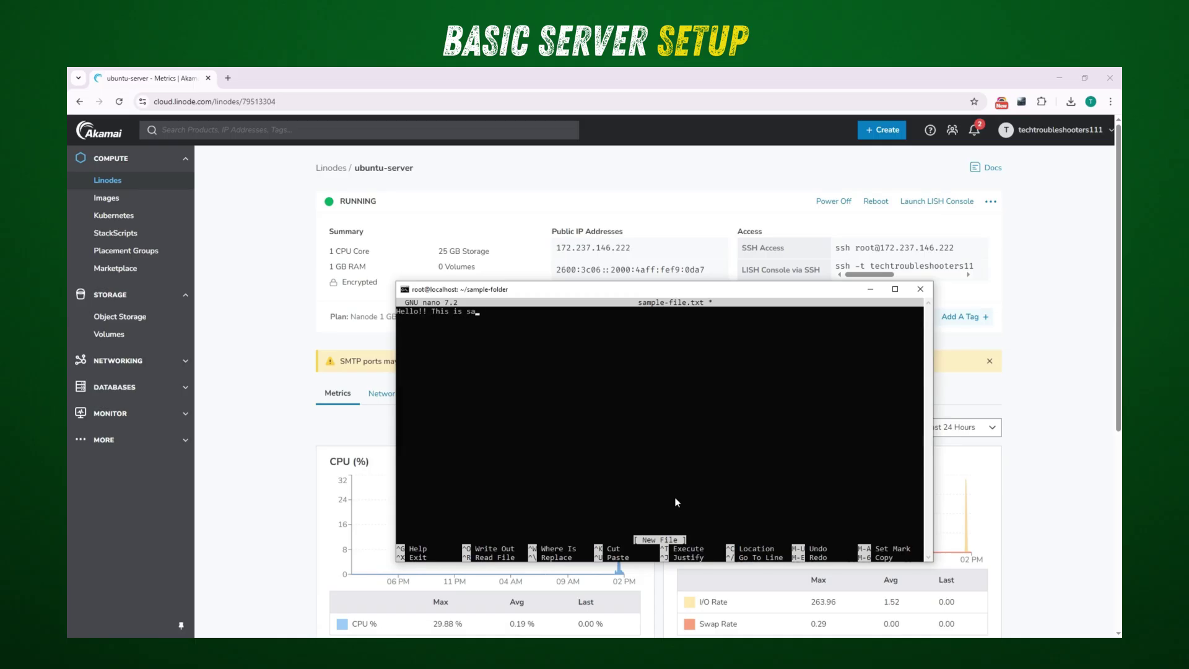
key("ctrl+x")
key("y")
key("Return")
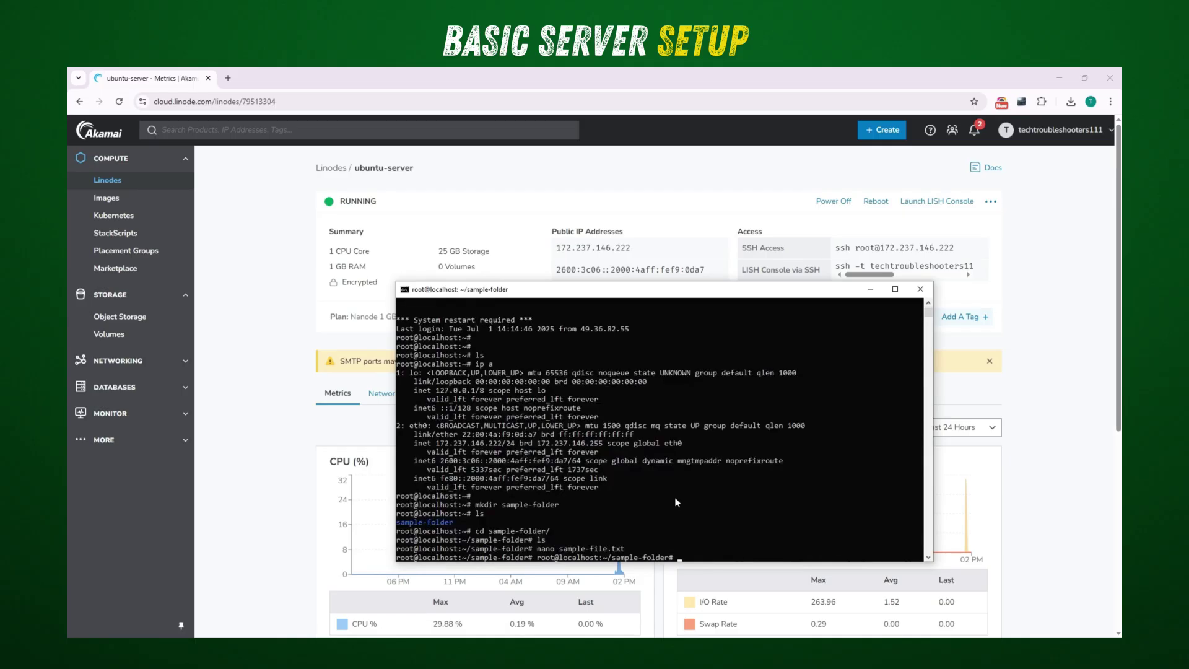
Step: List the contents of sample-folder and display the text of sample-file.txt with cat
type("ls")
key("Return")
type("cat sample-file.txt")
key("Return")
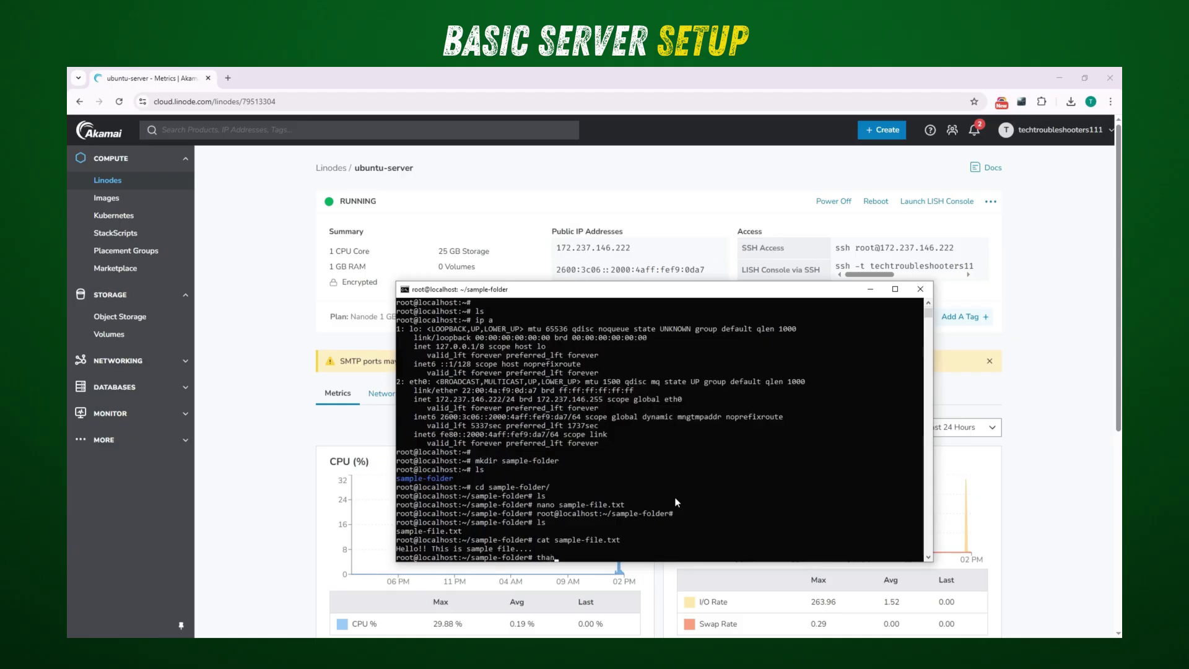